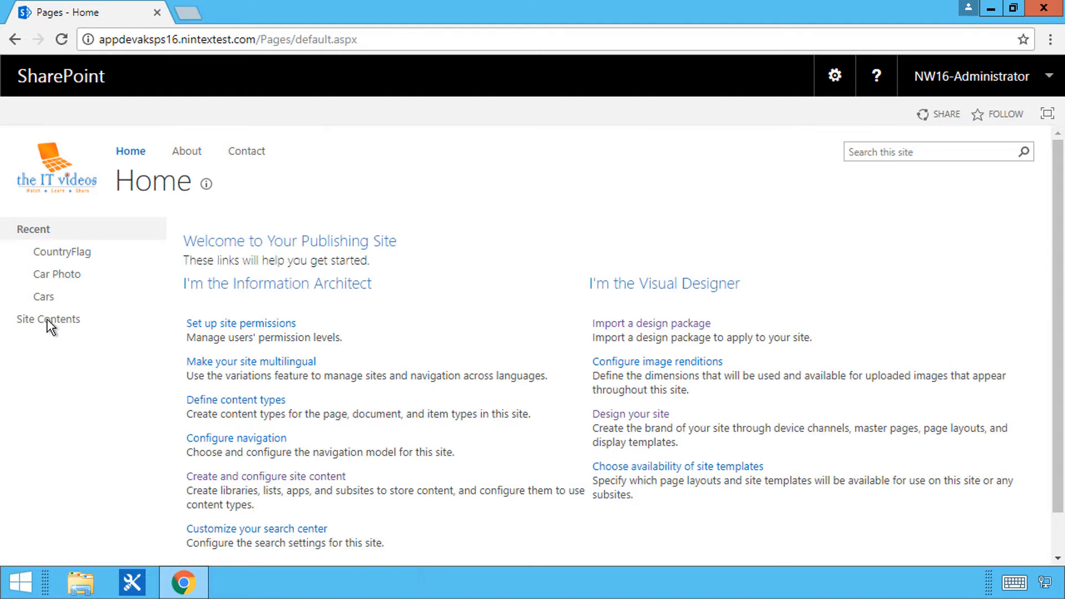
Open the Car Photo library from the site contents and look through its picture thumbnails
click(48, 322)
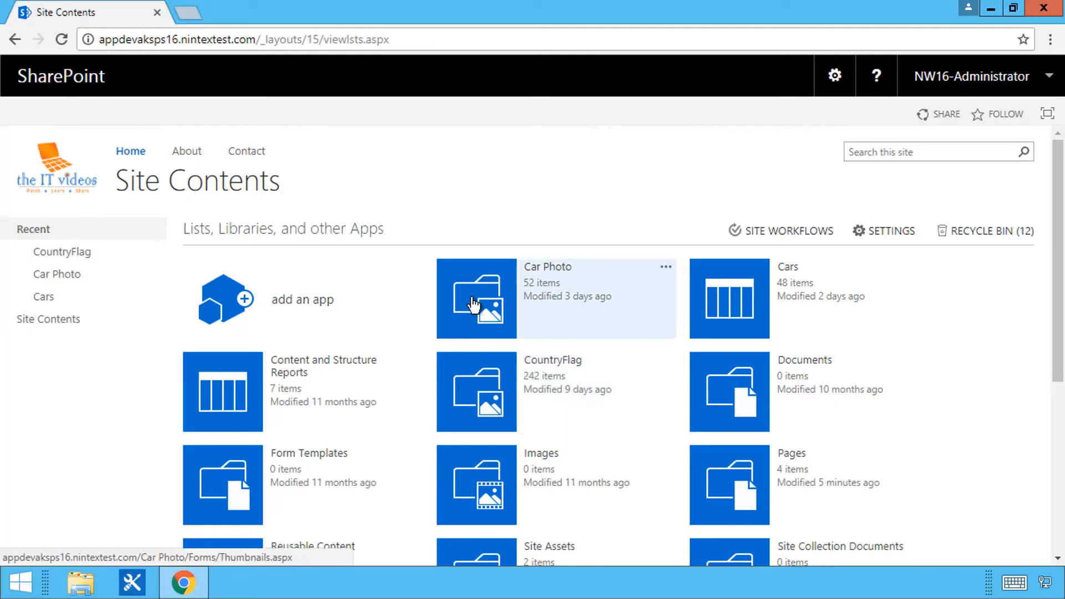
click(472, 301)
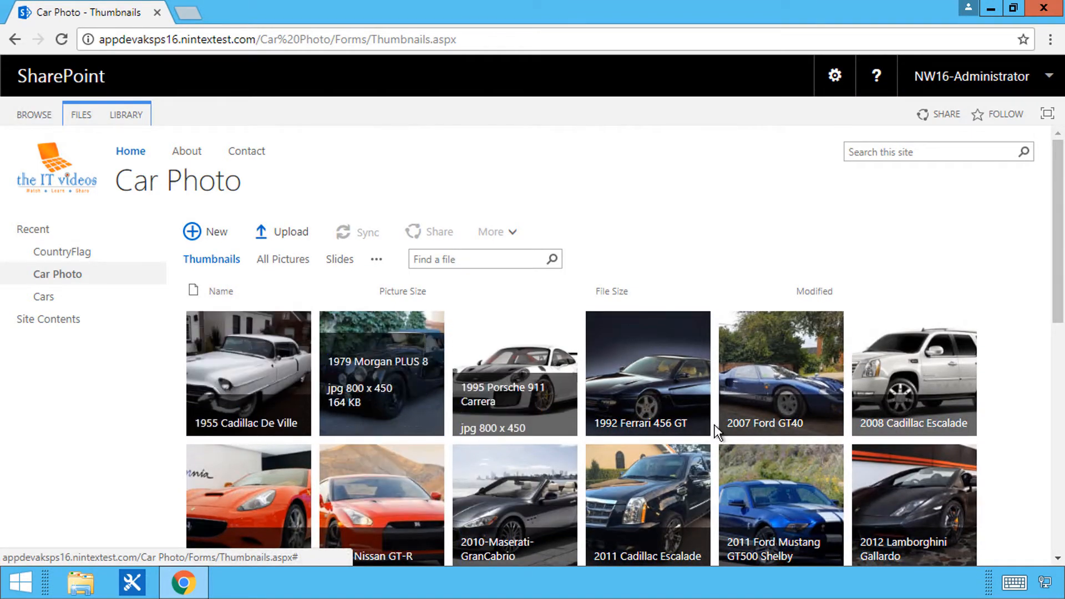
mouse_move(710, 427)
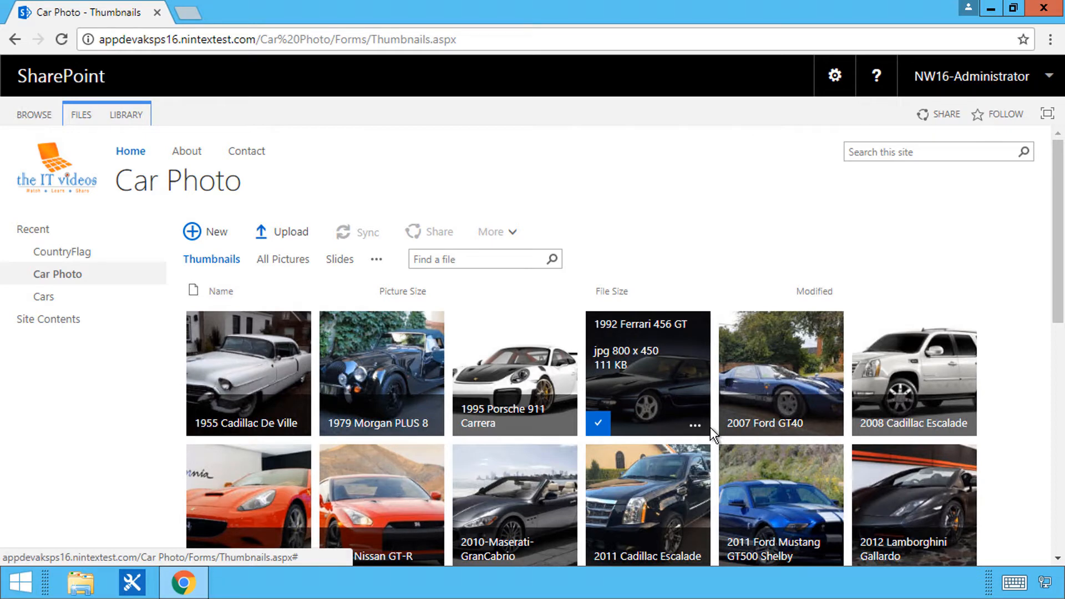
scroll(721, 460, down, 12)
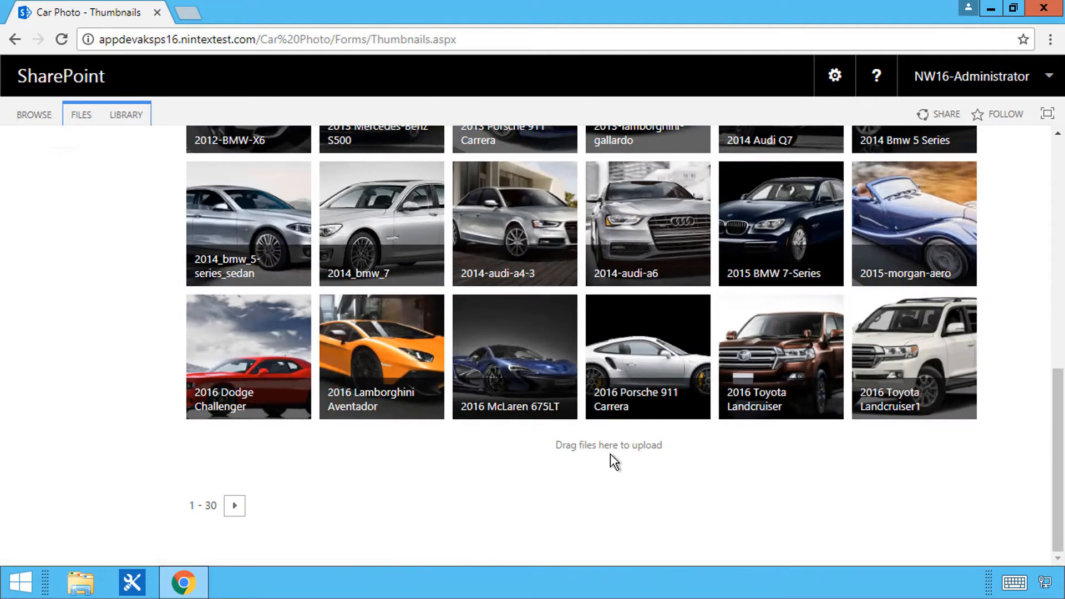
scroll(385, 461, up, 6)
scroll(84, 377, up, 4)
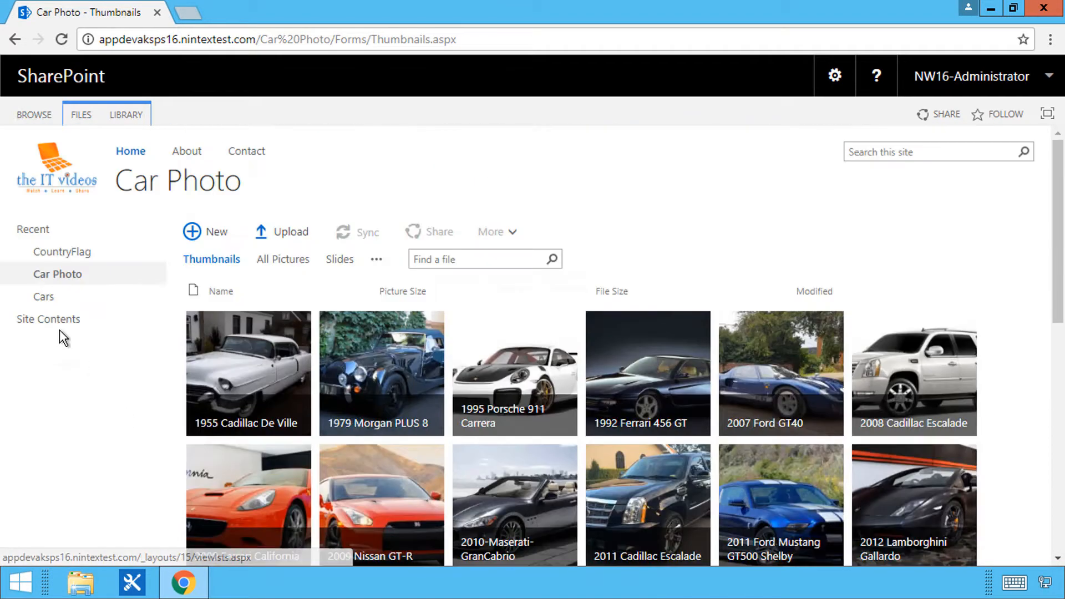
Open the CountryFlag library from the site contents and look through its flag thumbnails
click(53, 322)
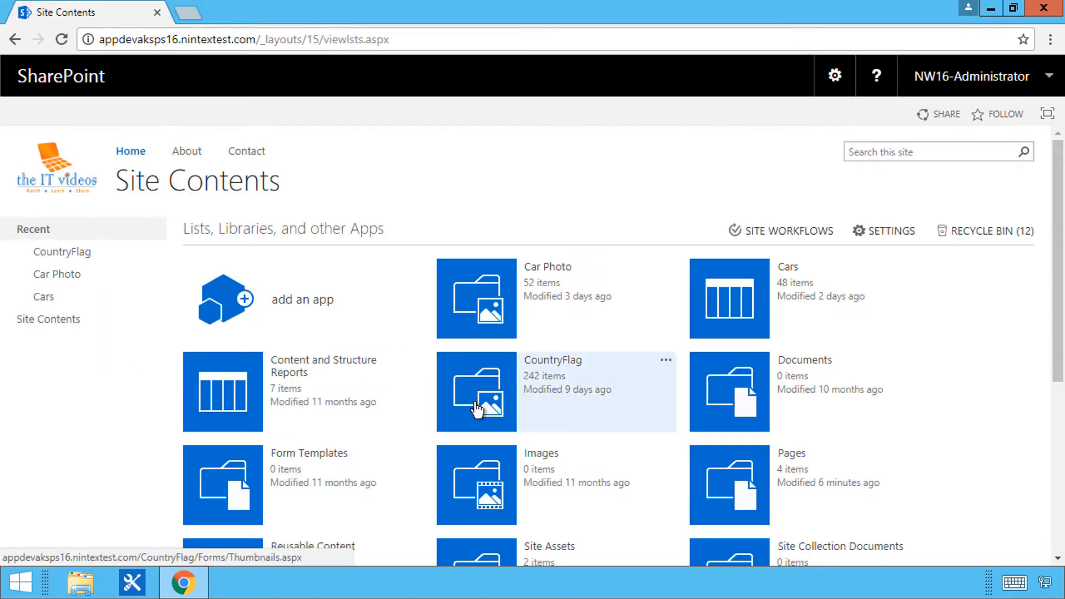
click(484, 408)
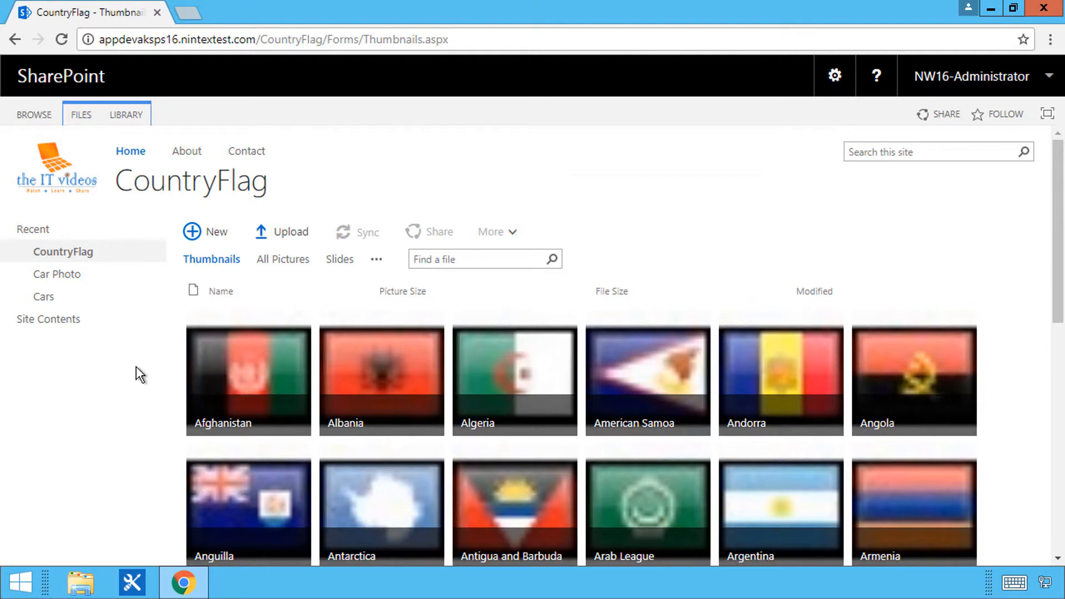
scroll(466, 434, down, 10)
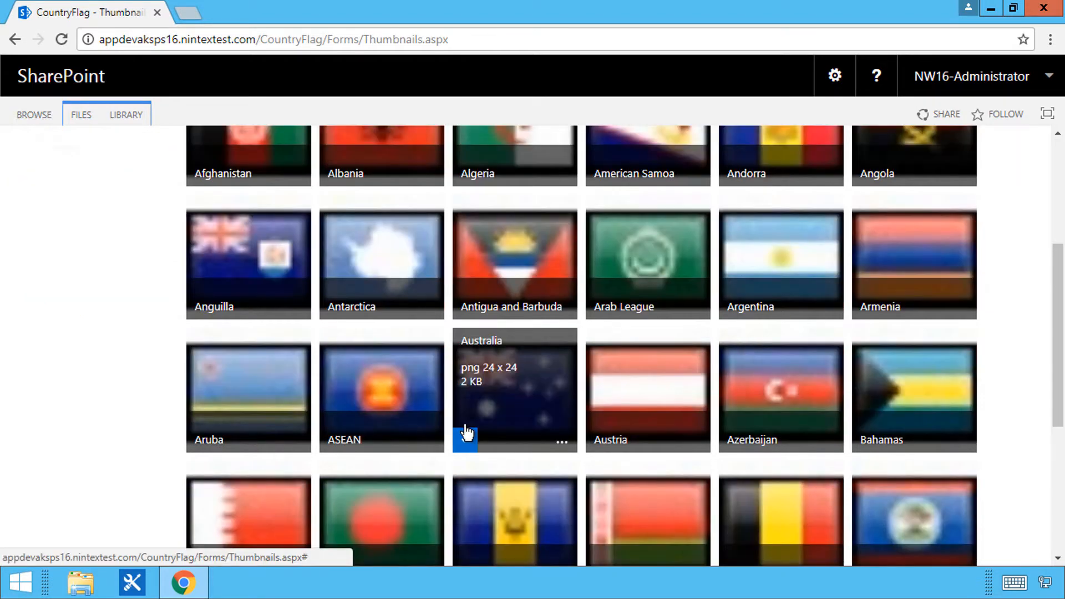
scroll(284, 427, up, 10)
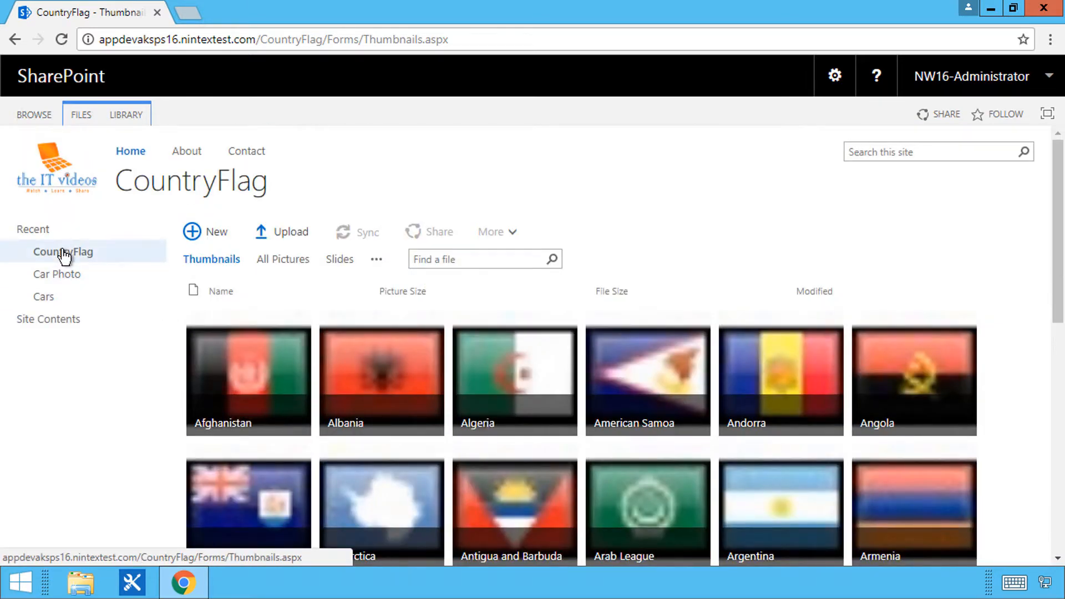
Open the Cars list from the site contents and examine its columns through to Origin and CarPhoto
click(57, 321)
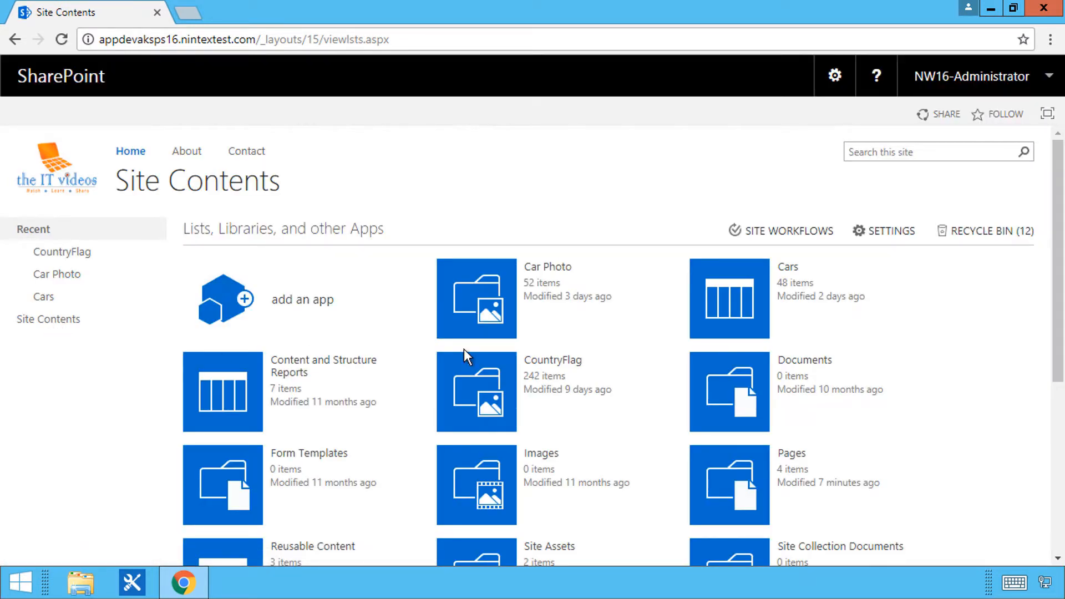
click(726, 310)
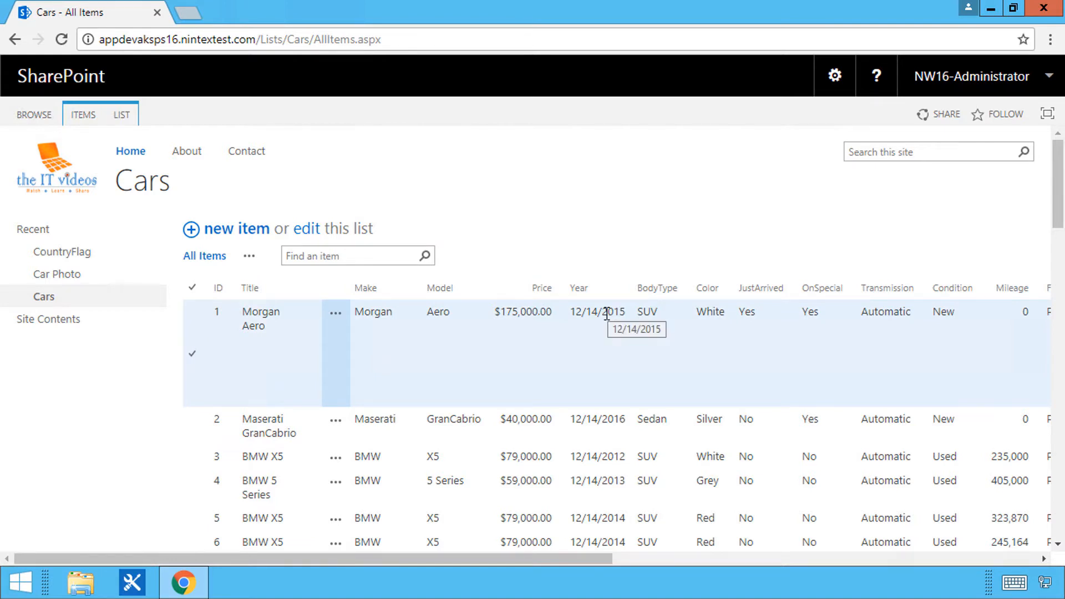
drag(594, 558, 618, 561)
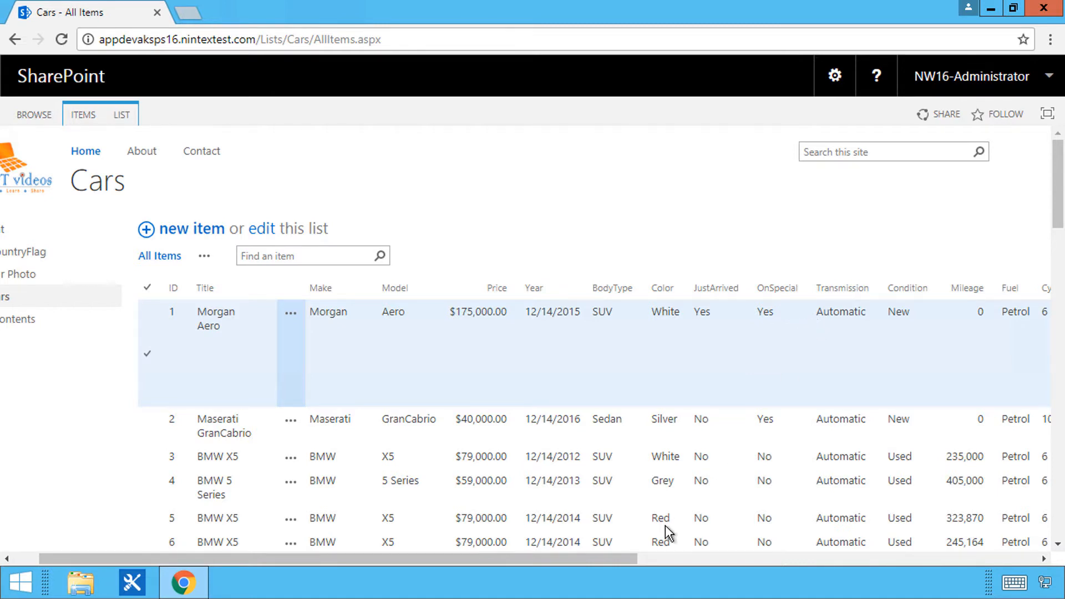
scroll(666, 530, right, 4)
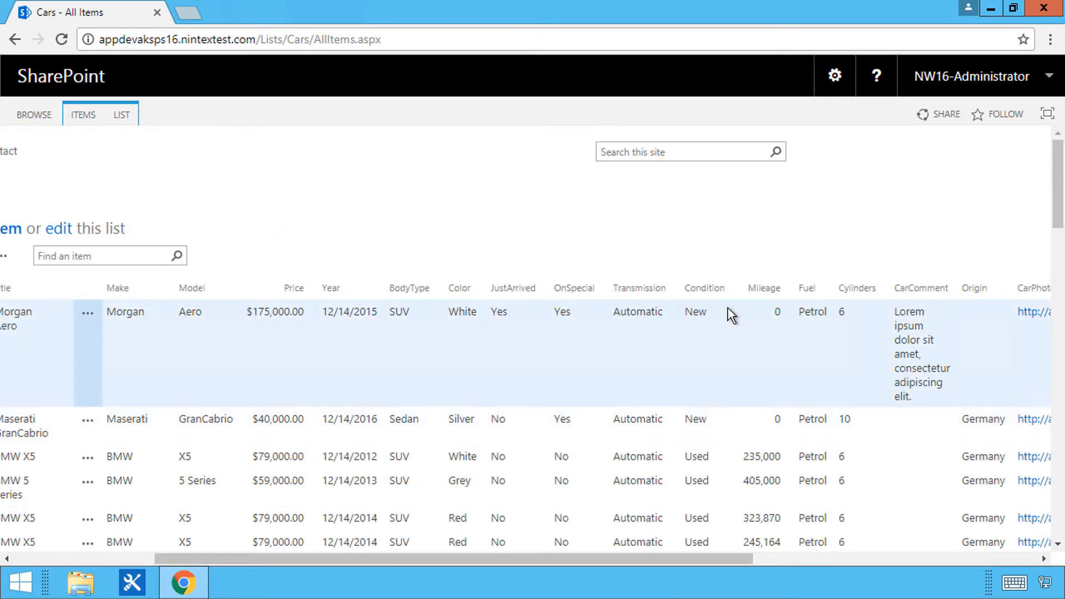
drag(735, 557, 897, 555)
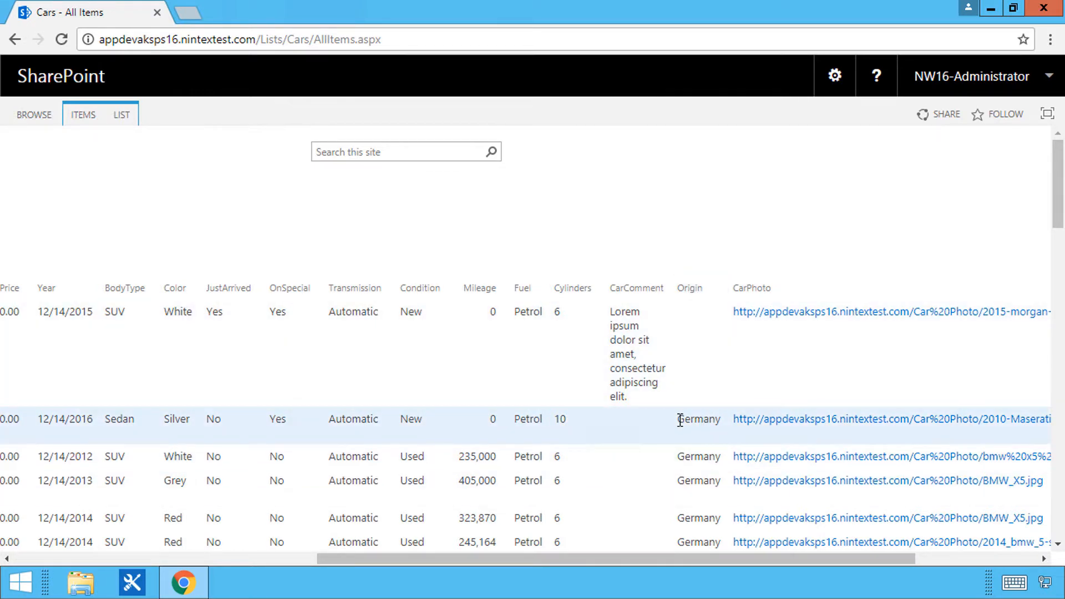
drag(687, 420, 722, 420)
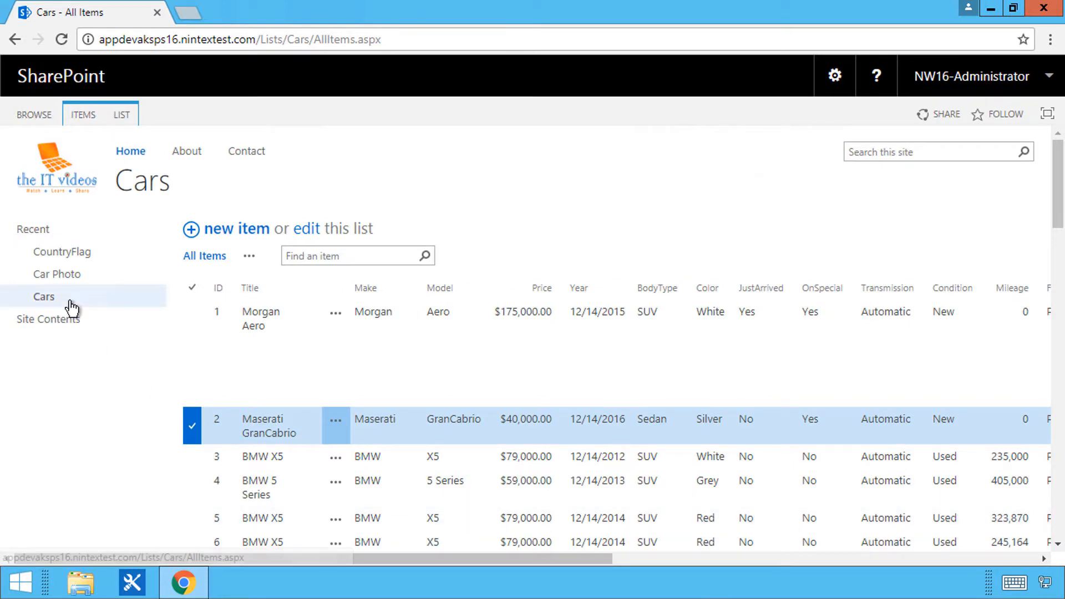
Revisit the Car Photo and CountryFlag libraries, and return to the site contents
click(58, 275)
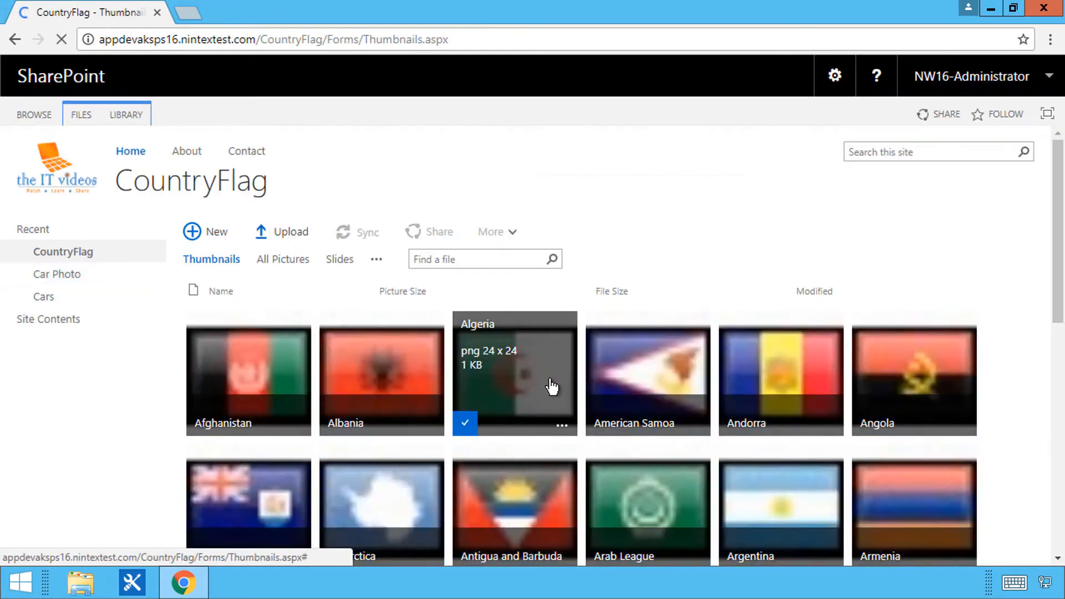
scroll(804, 372, down, 9)
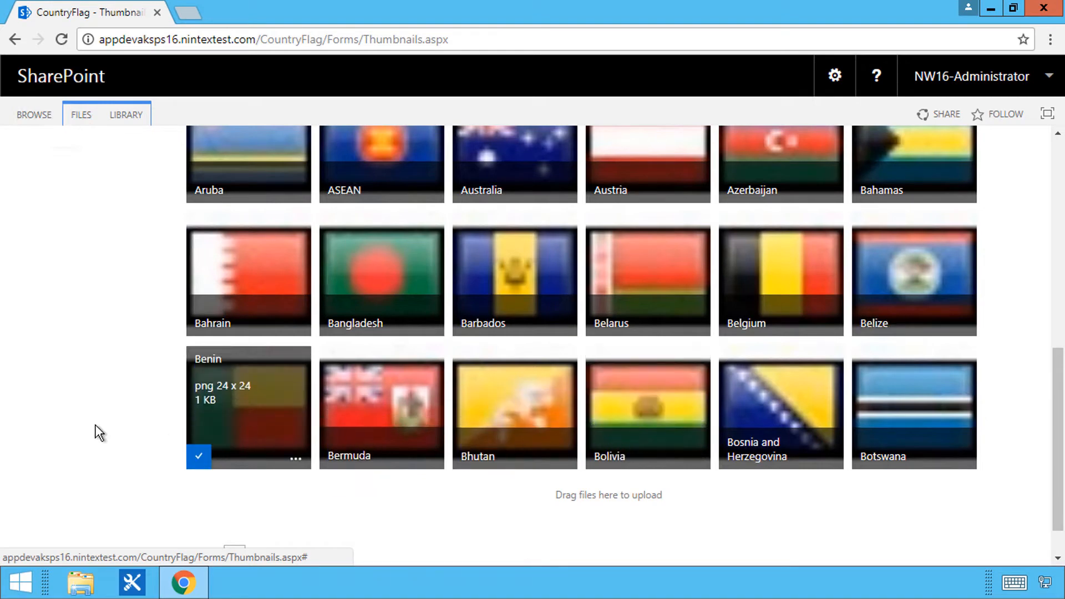
click(42, 320)
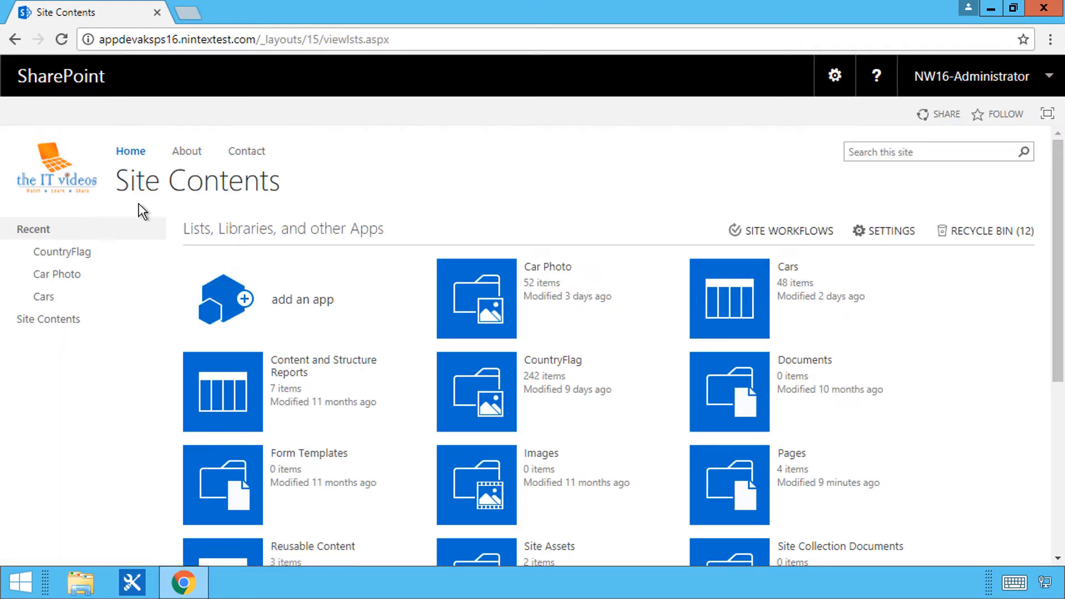
View the site's About and Contact pages and the Pages library that stores them
click(188, 152)
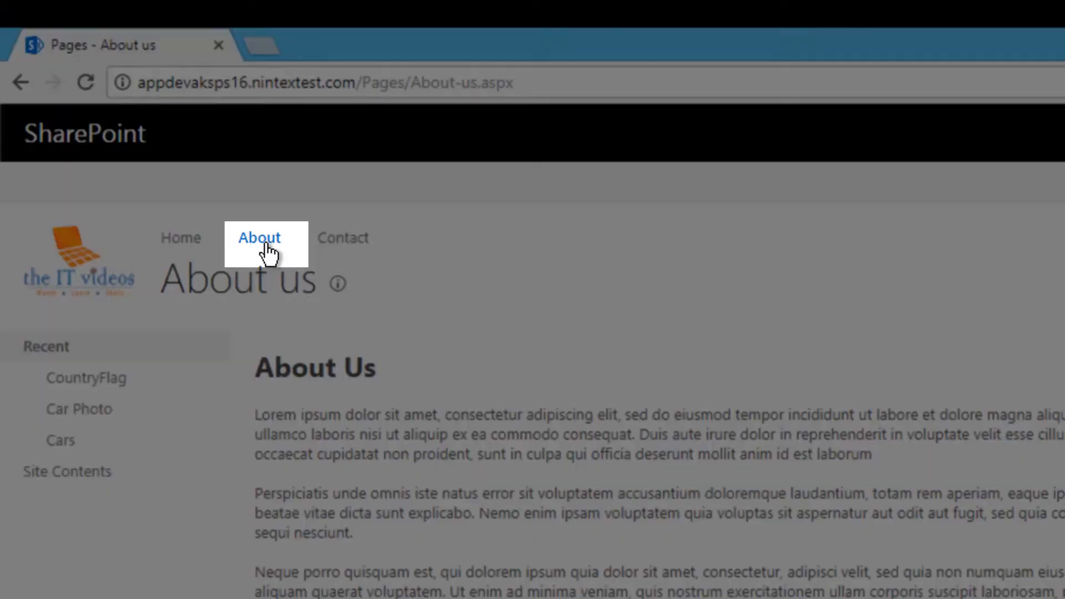
click(346, 240)
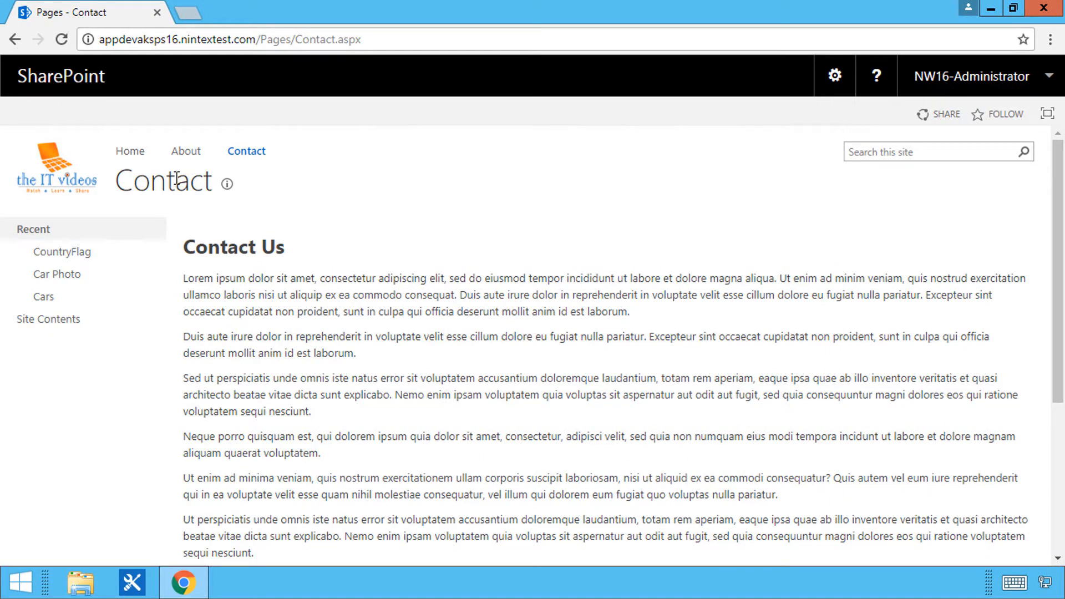
click(48, 323)
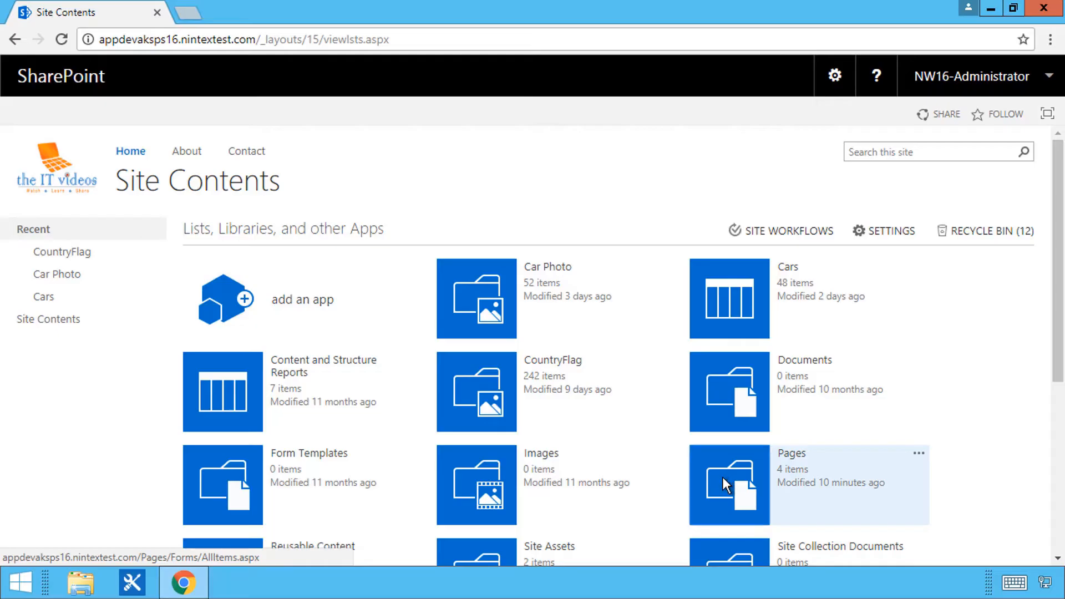
click(726, 486)
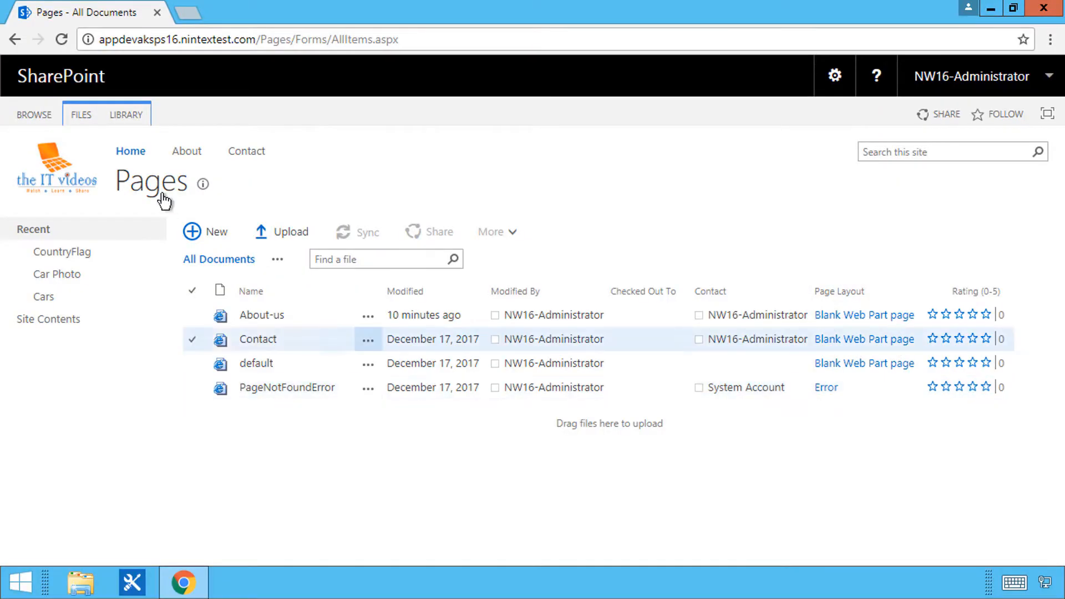
Review the About page's body text and the CountryFlag entry in the site contents
click(190, 154)
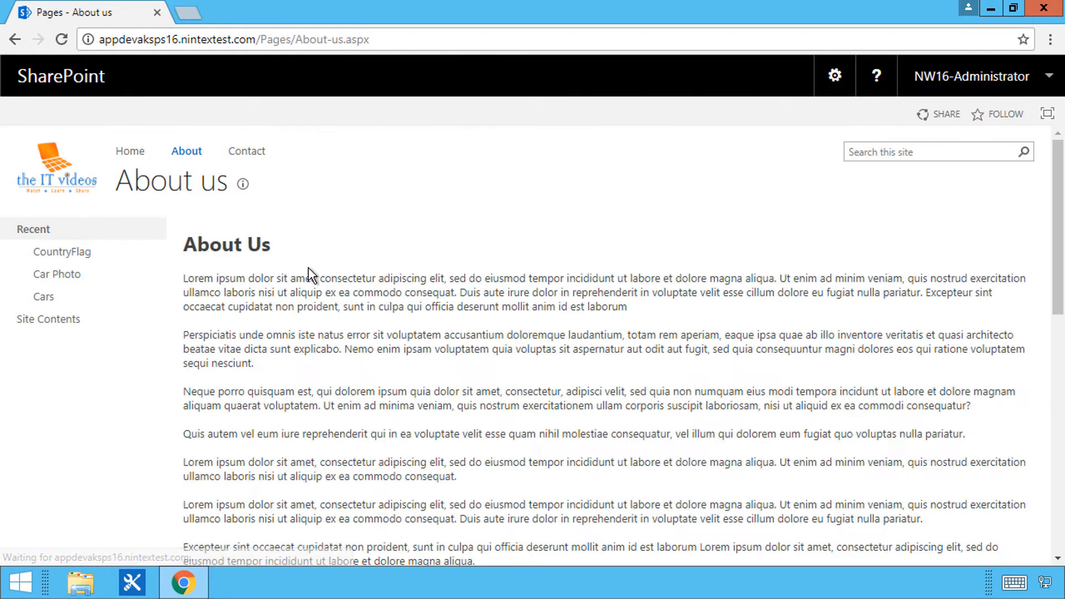
drag(198, 277, 499, 464)
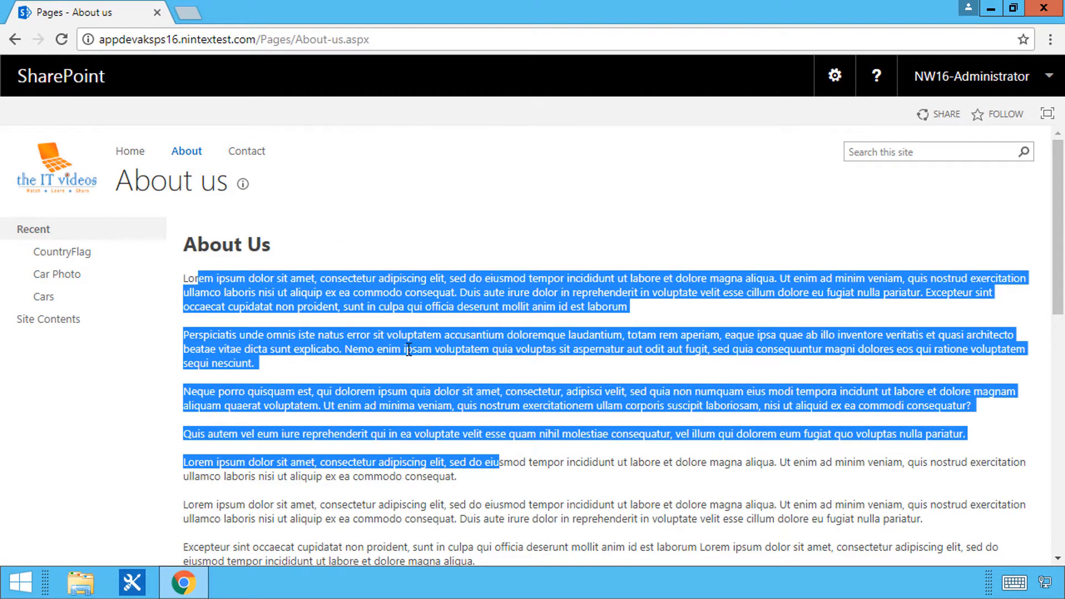
click(45, 322)
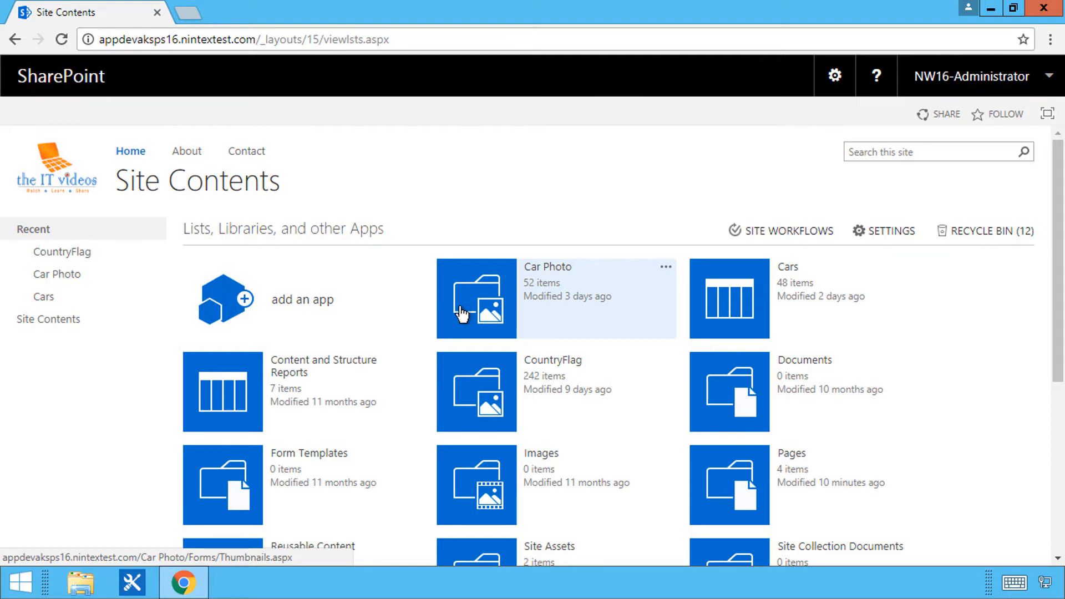
click(476, 395)
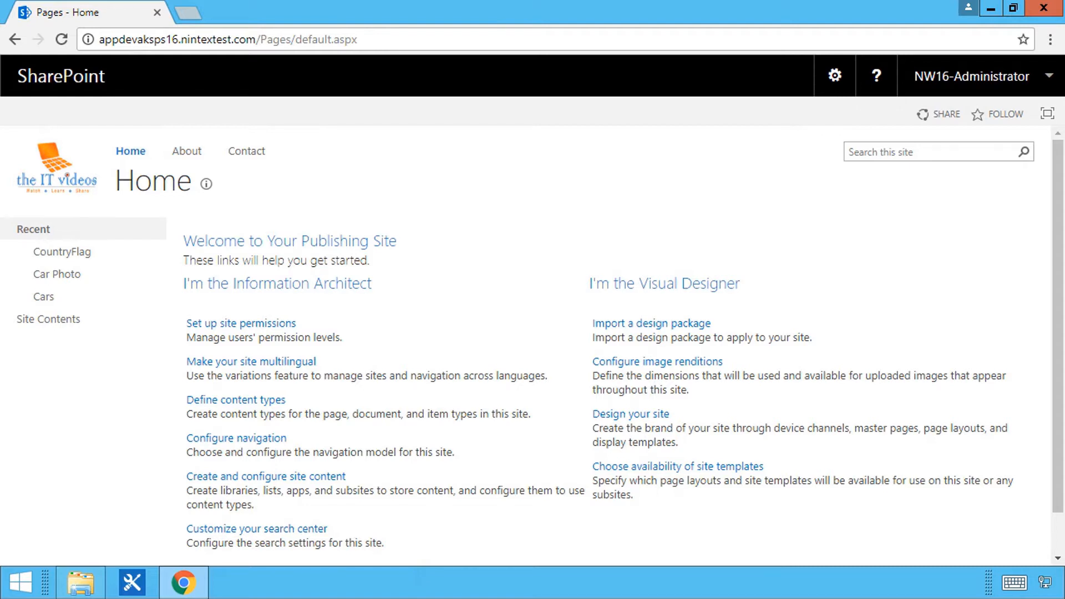
Switch to File Explorer and check the template files in the List and Documents folder under Downloads, and return to the SharePoint home page
click(75, 589)
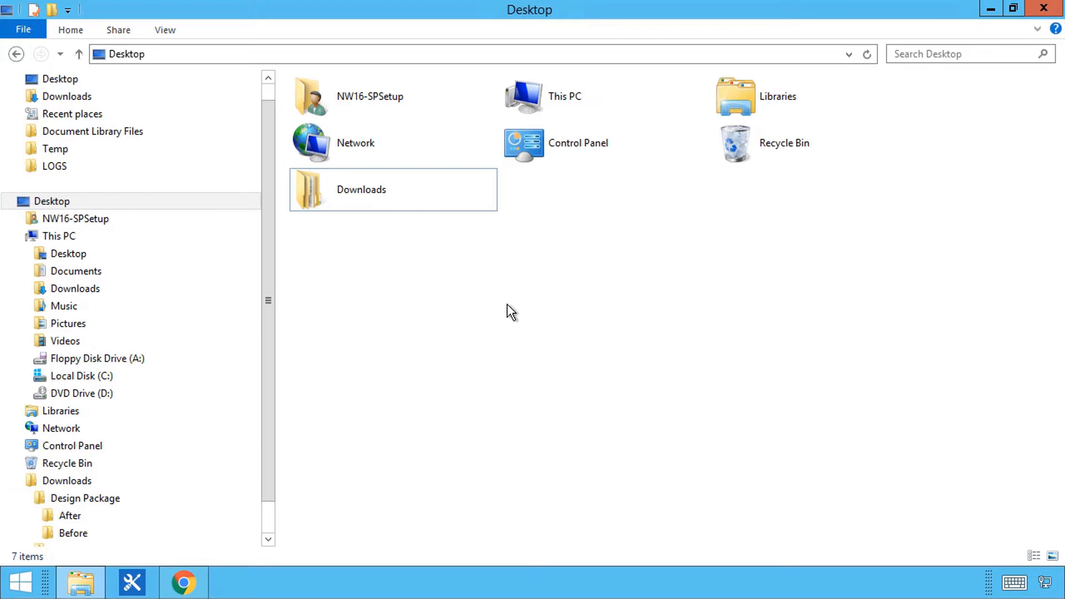
double_click(361, 190)
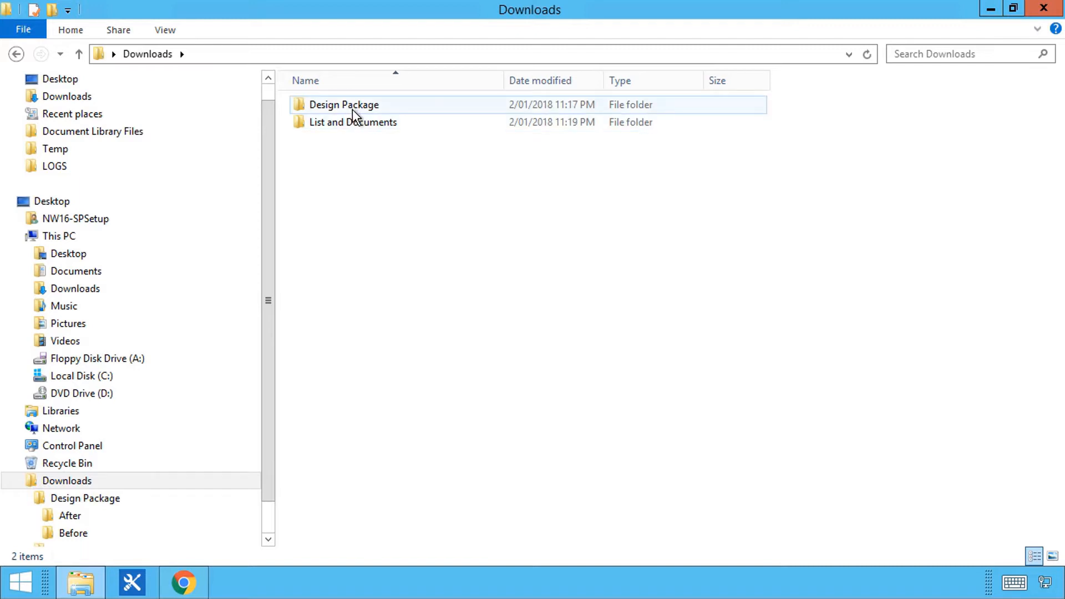
mouse_move(363, 125)
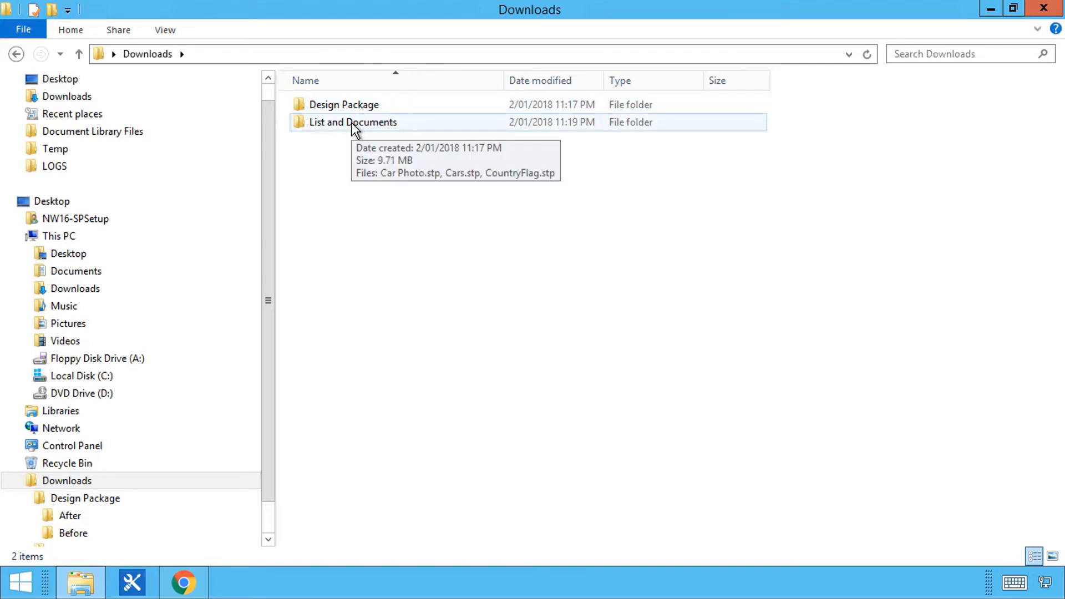
double_click(353, 123)
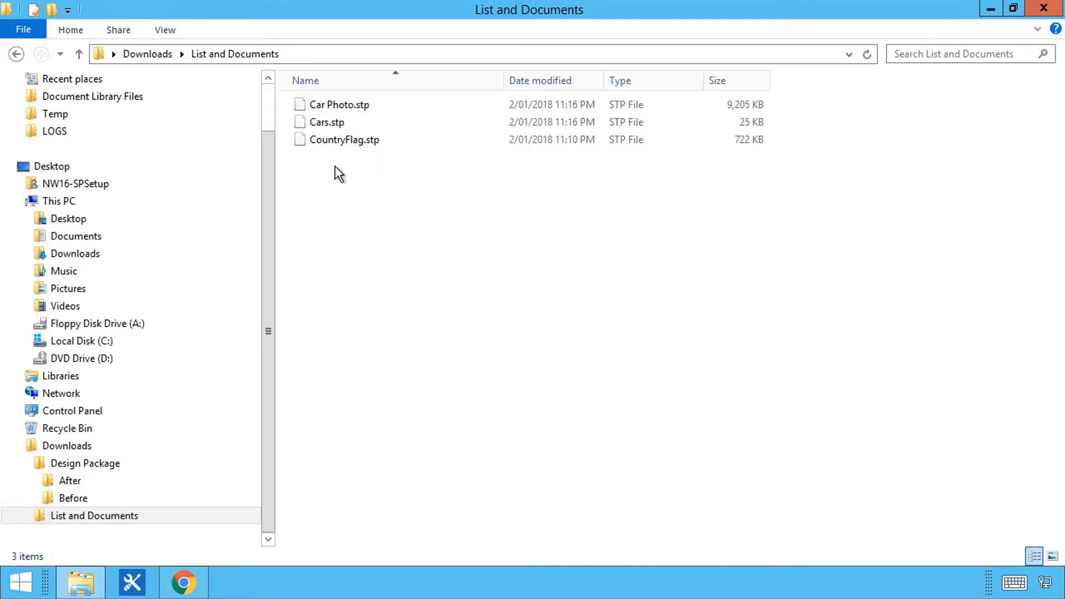
click(991, 10)
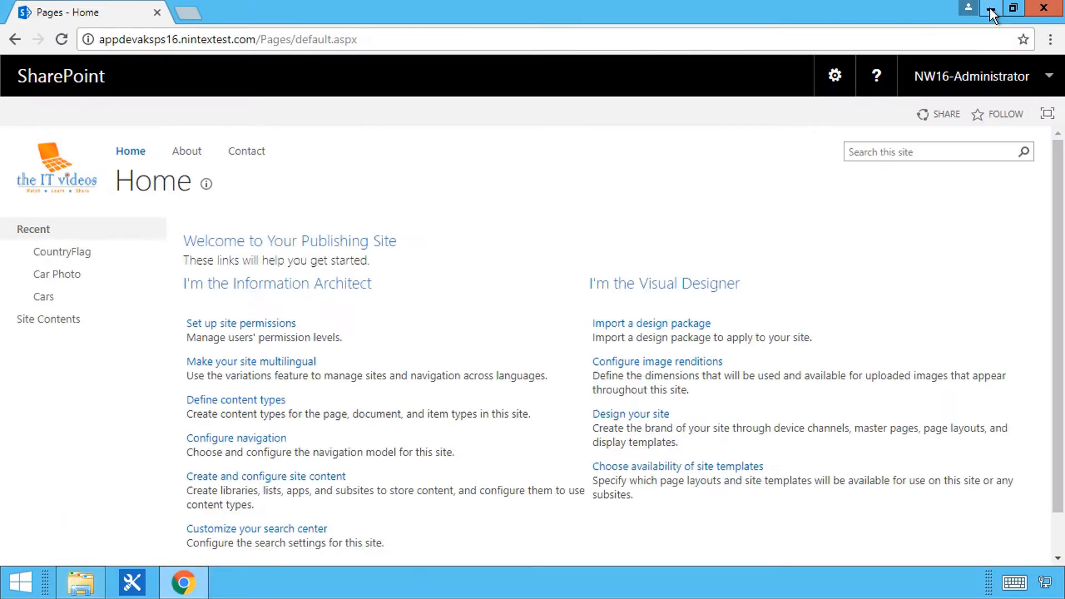
Open the List Template Gallery from the site settings and display its file commands
click(834, 78)
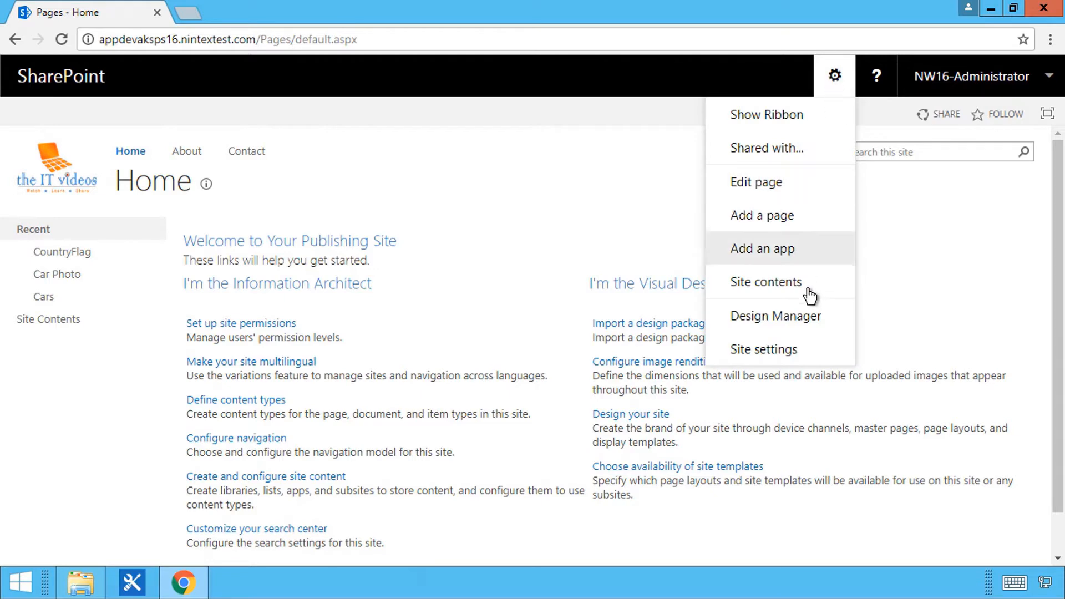
click(806, 350)
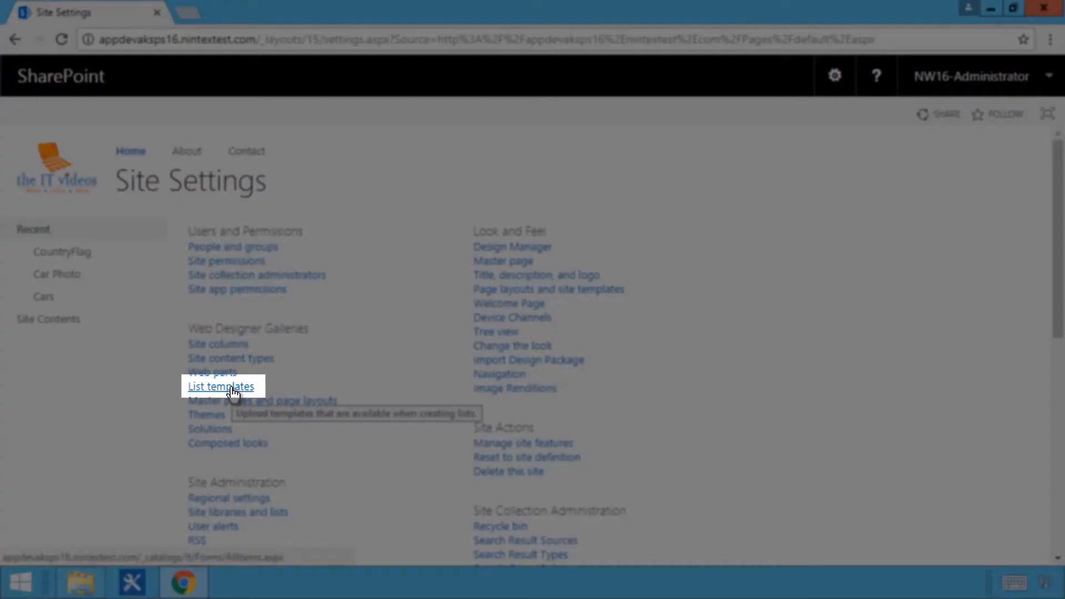
click(231, 387)
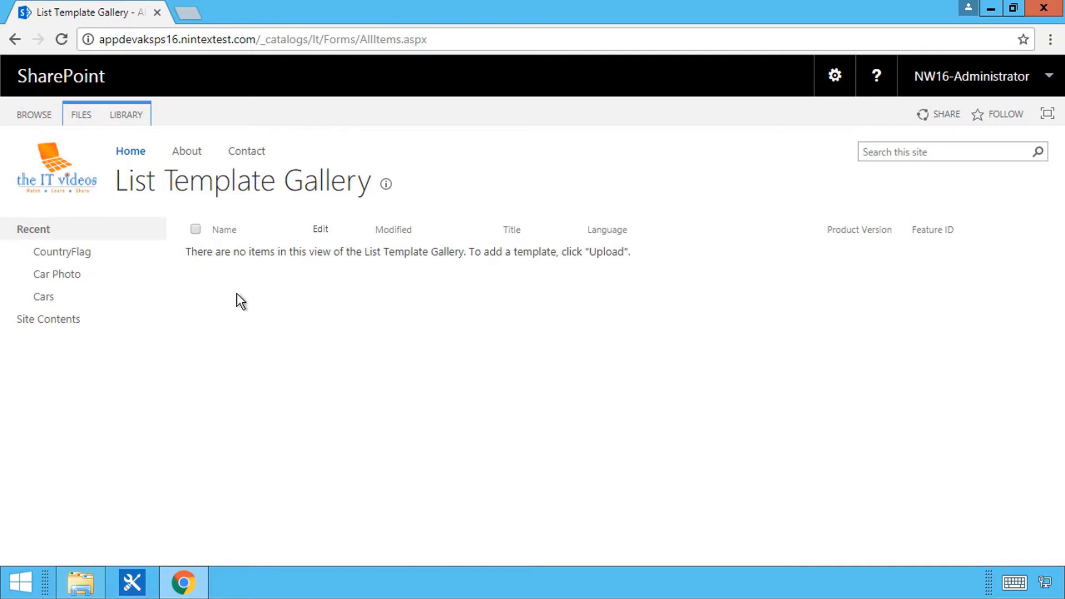
click(81, 118)
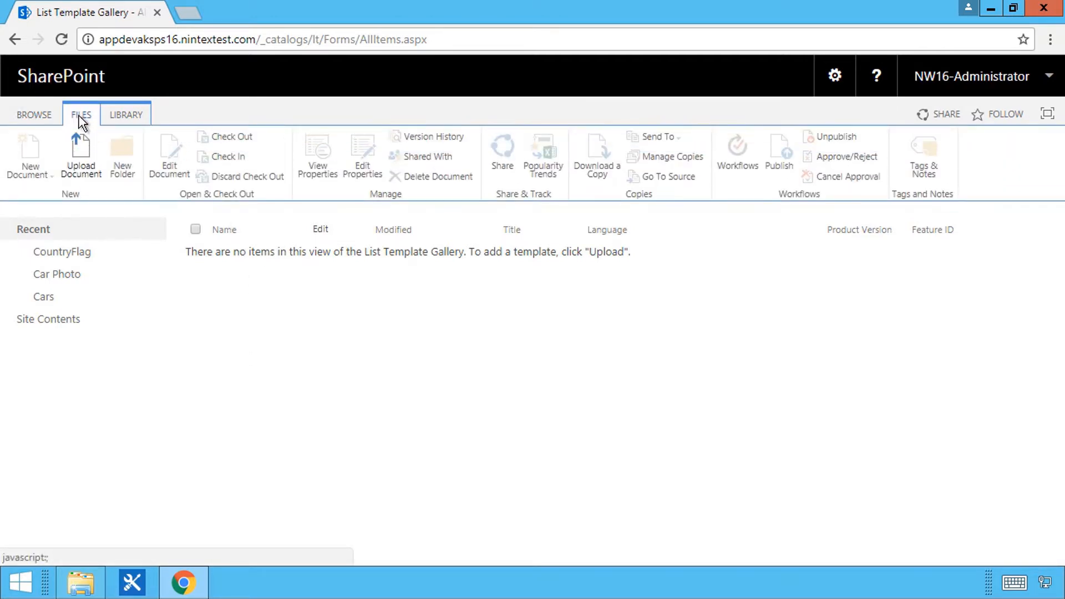
Upload the Cars.stp template from the List and Documents folder to the List Template Gallery
click(80, 153)
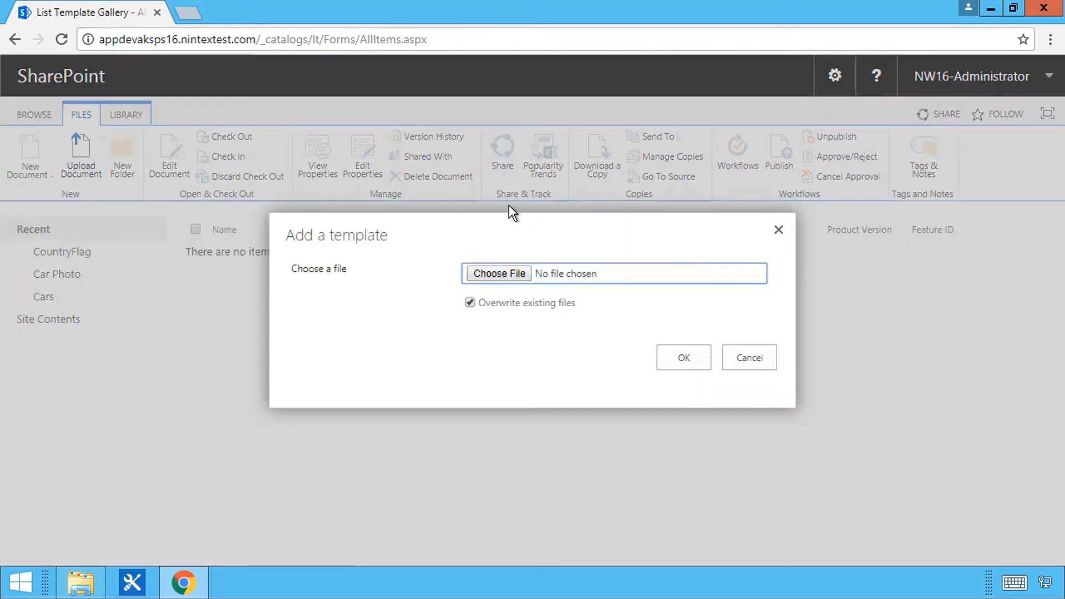
click(500, 273)
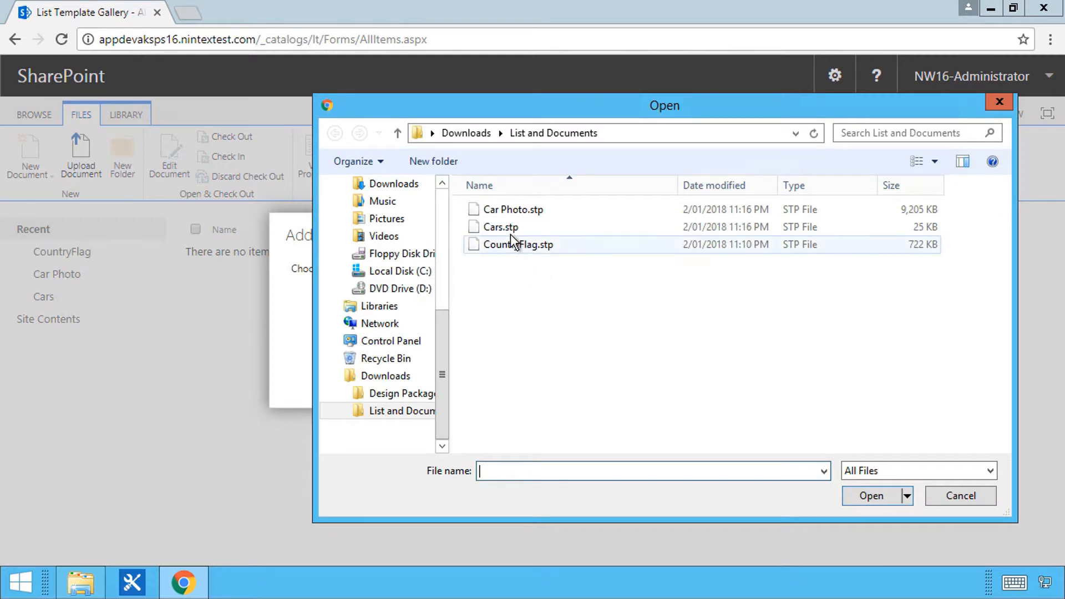
click(494, 227)
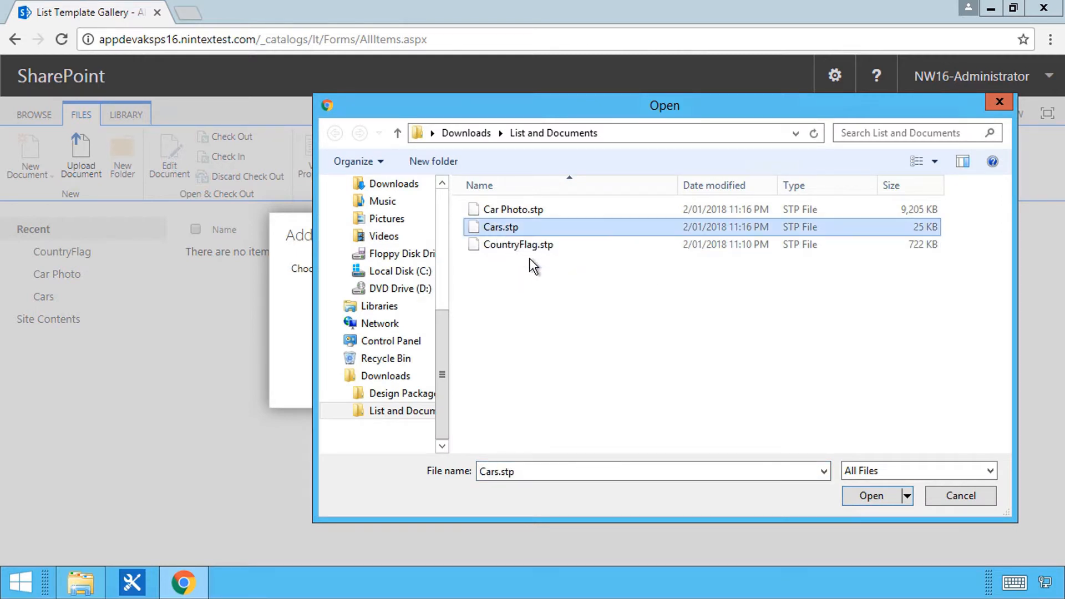
click(873, 494)
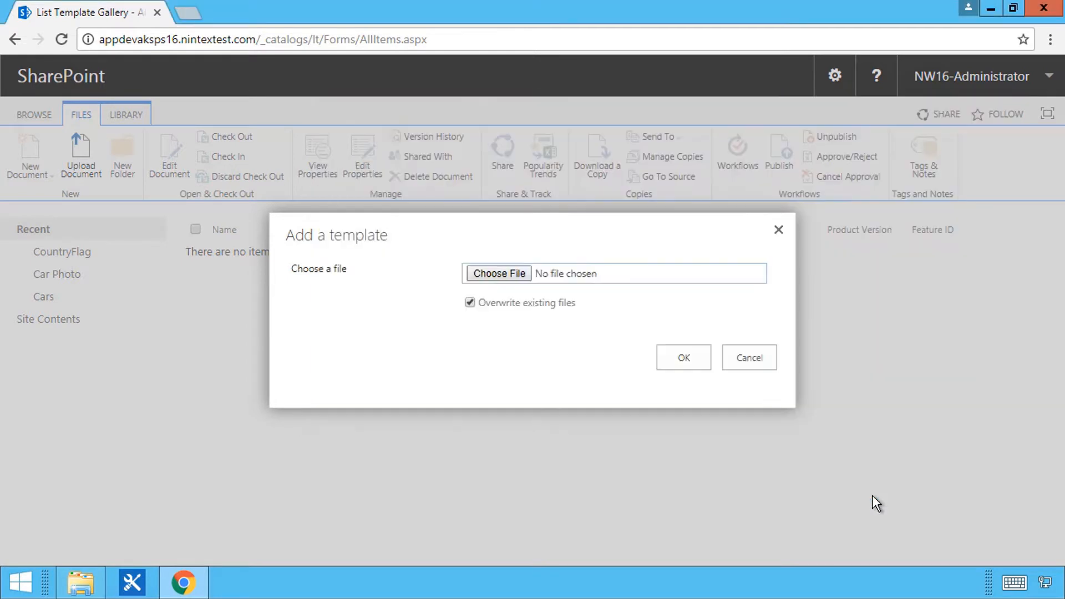
click(682, 360)
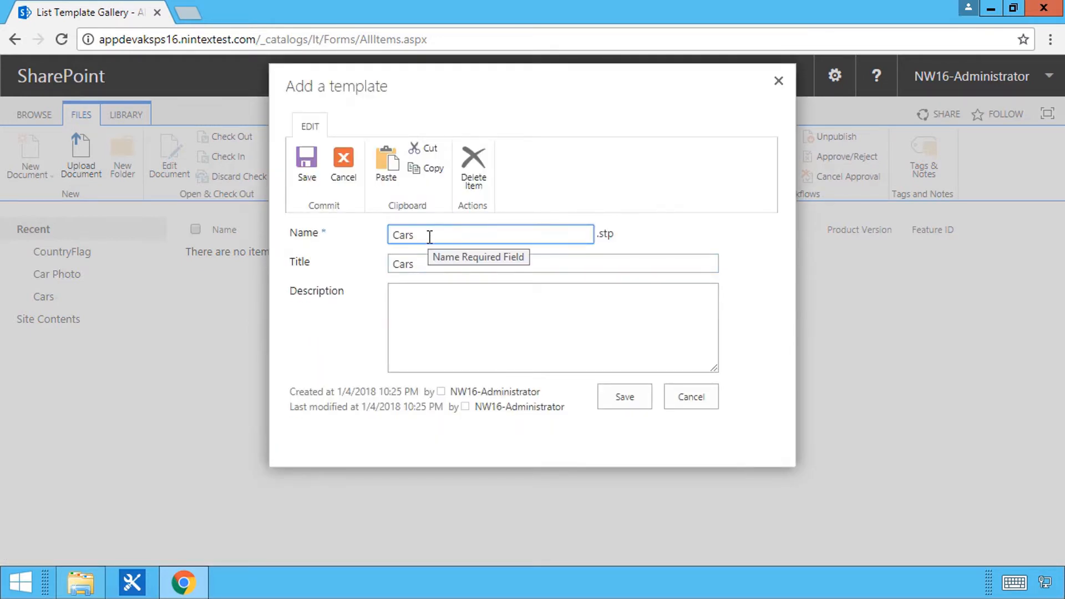
Set the uploaded Cars template's title to MyCarsImported and save its properties
click(428, 266)
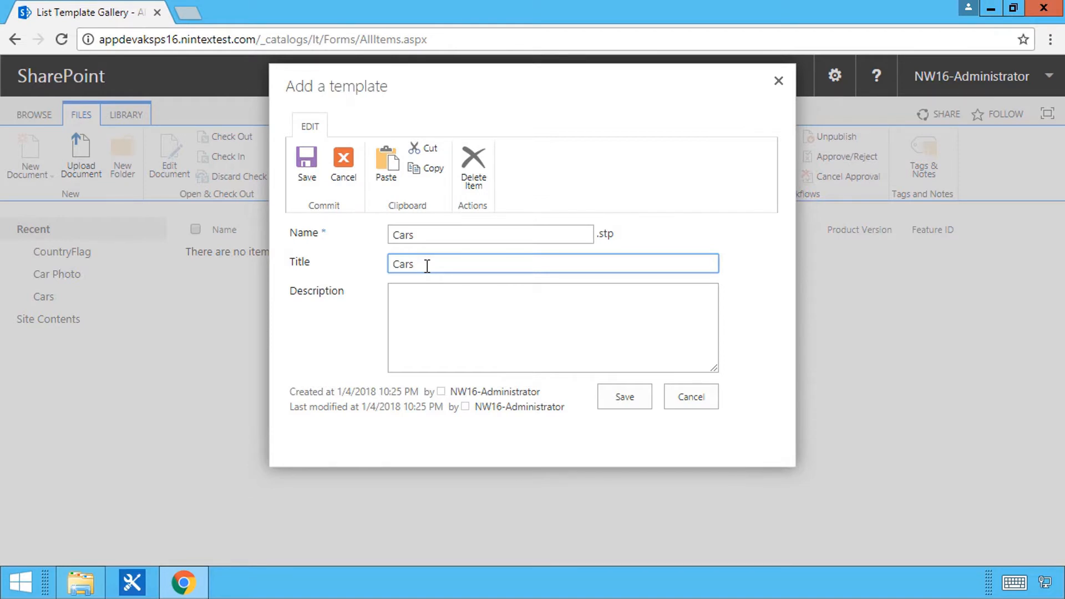
key(Home)
text(My)
key(End)
text(Imported)
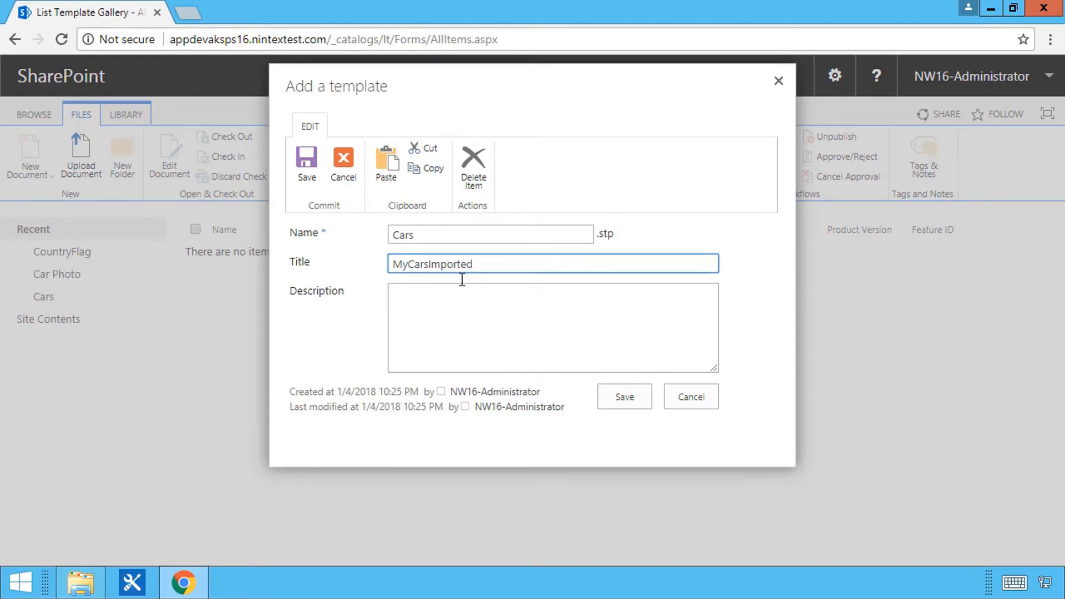
click(621, 403)
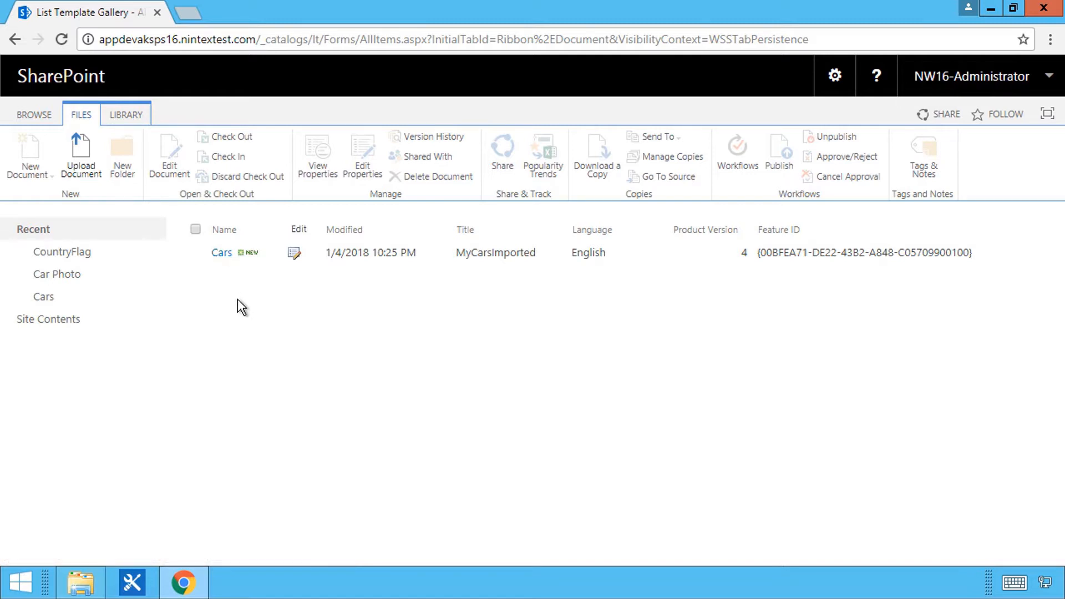
Go from the site contents to the apps that can be added and search them for "mycarimp"
click(32, 321)
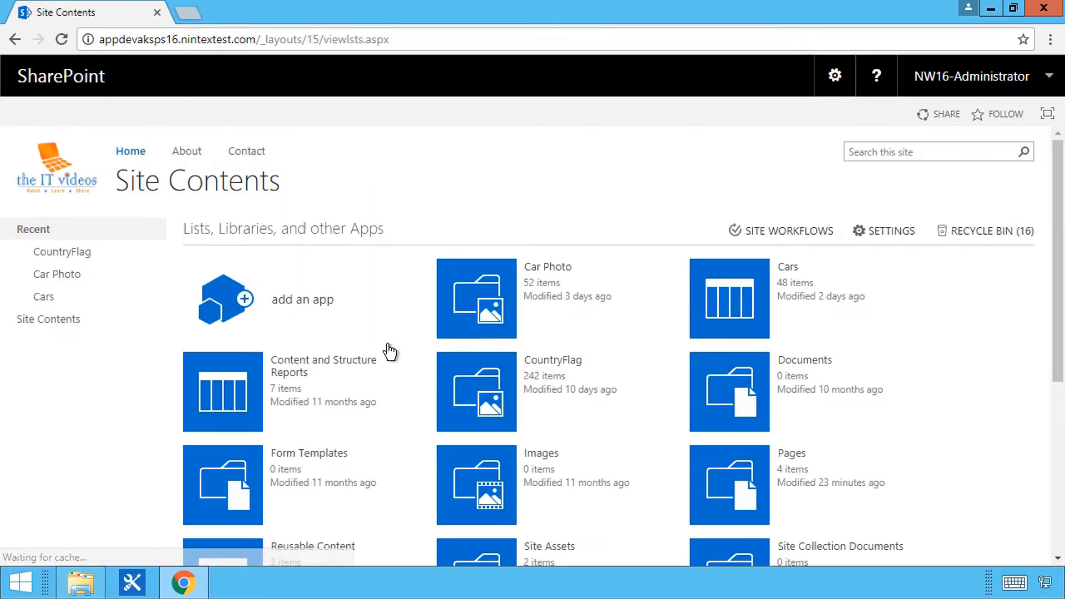
click(292, 309)
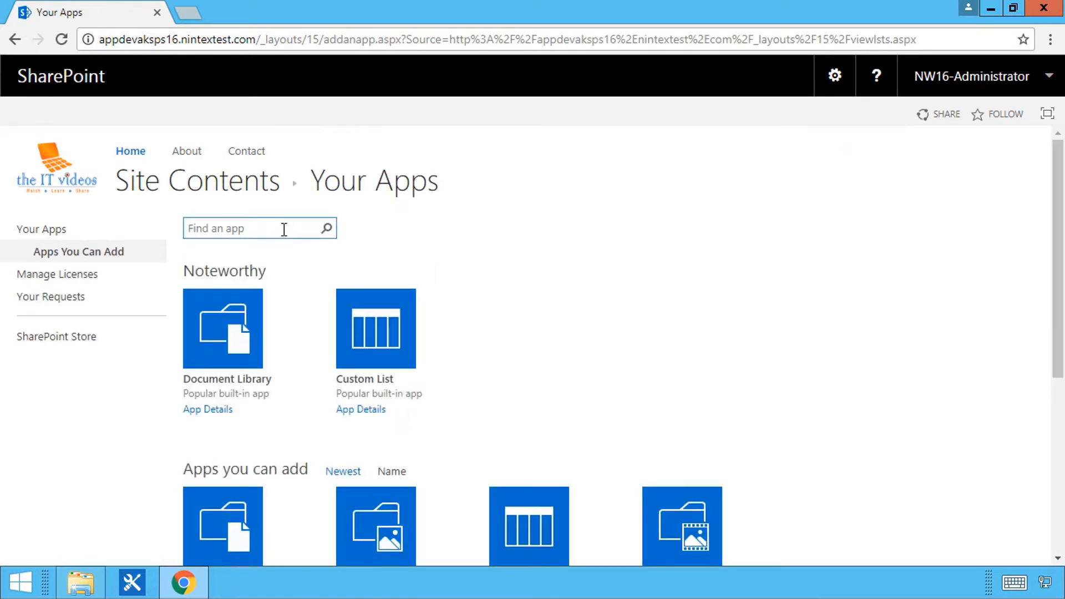
click(284, 229)
text(my)
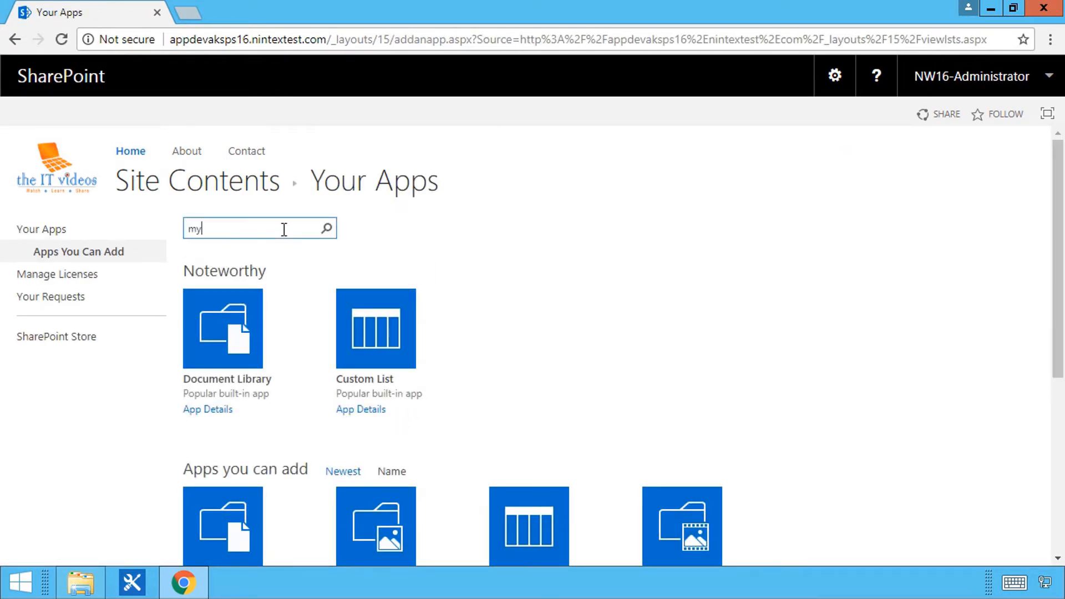
text(carimp)
click(327, 229)
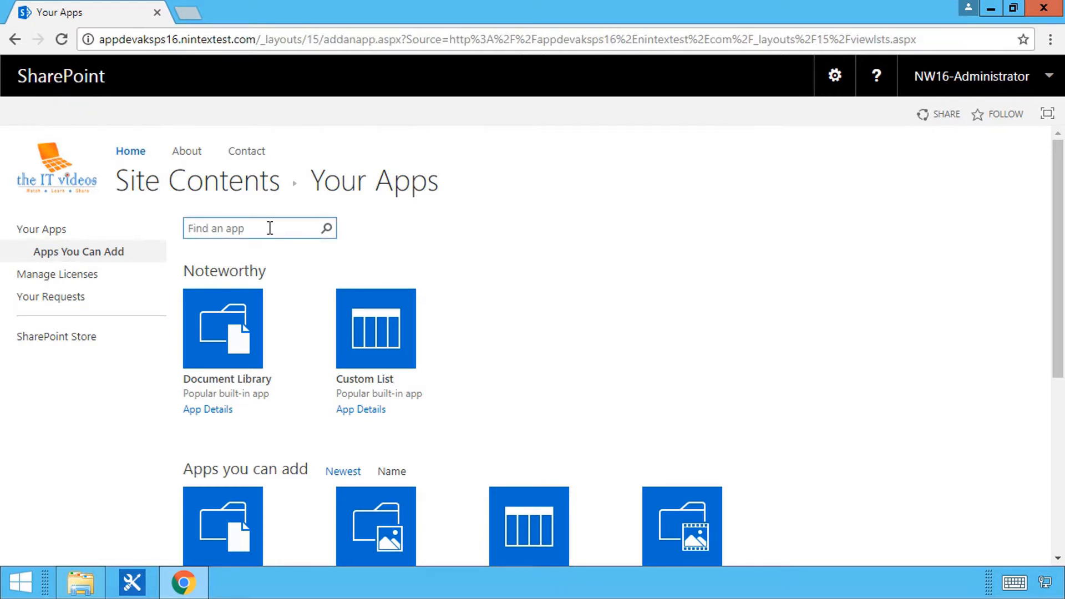
Search the apps for "mycar" and create a custom list named MyCarsImported from the MyCarsImported template
click(269, 227)
text(mycar)
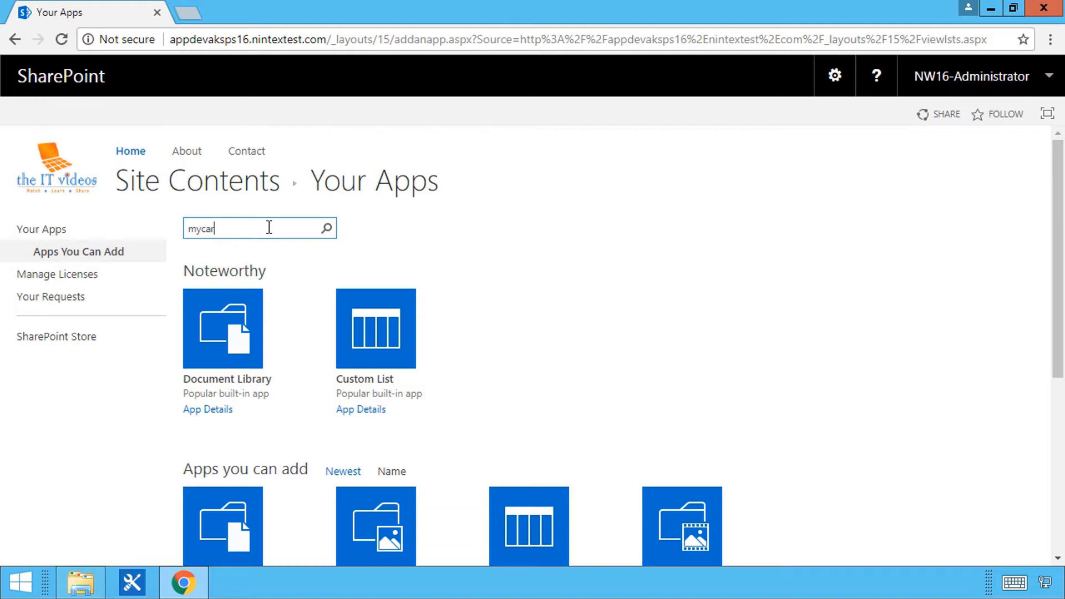
key(Return)
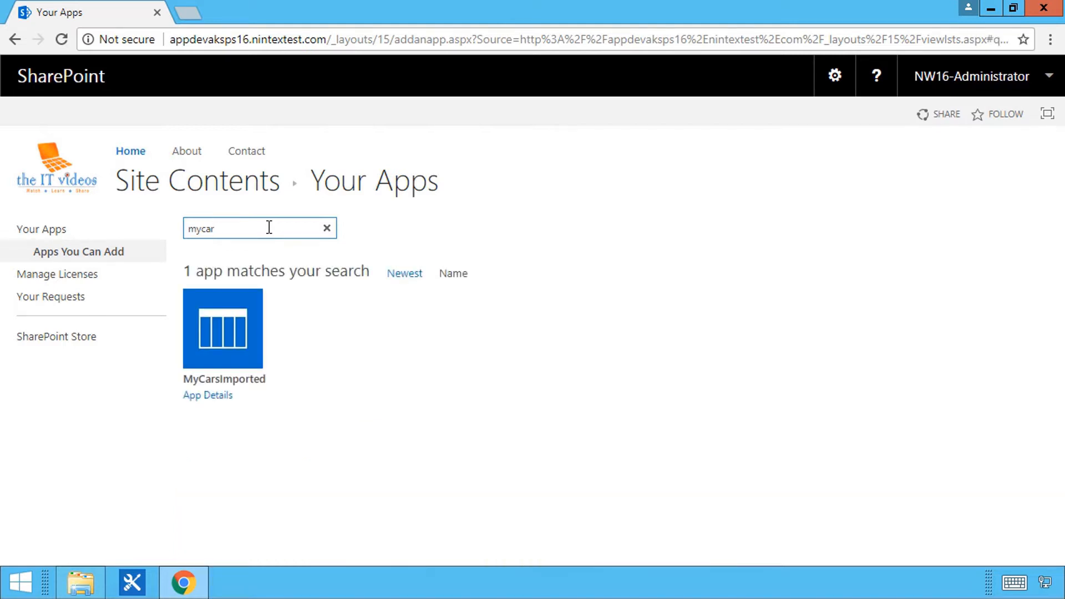
click(229, 340)
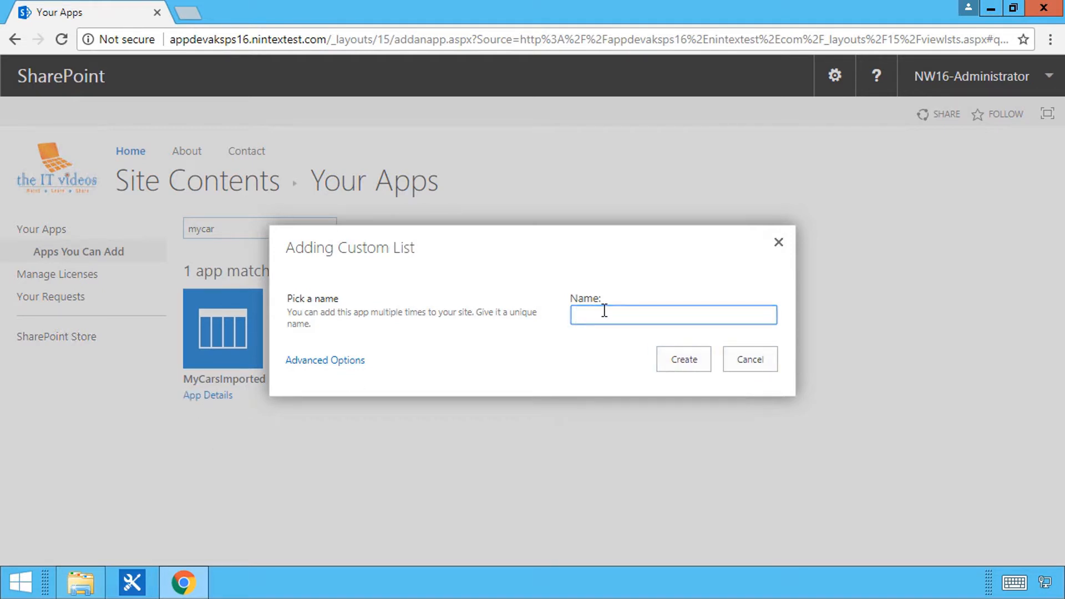
text(MyCarsImported)
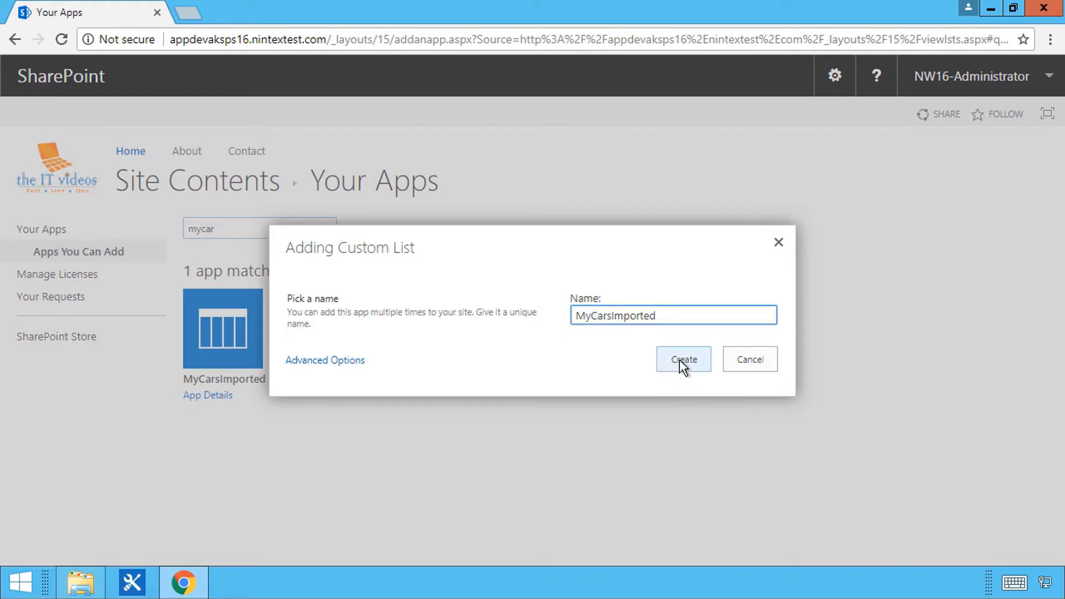
click(680, 361)
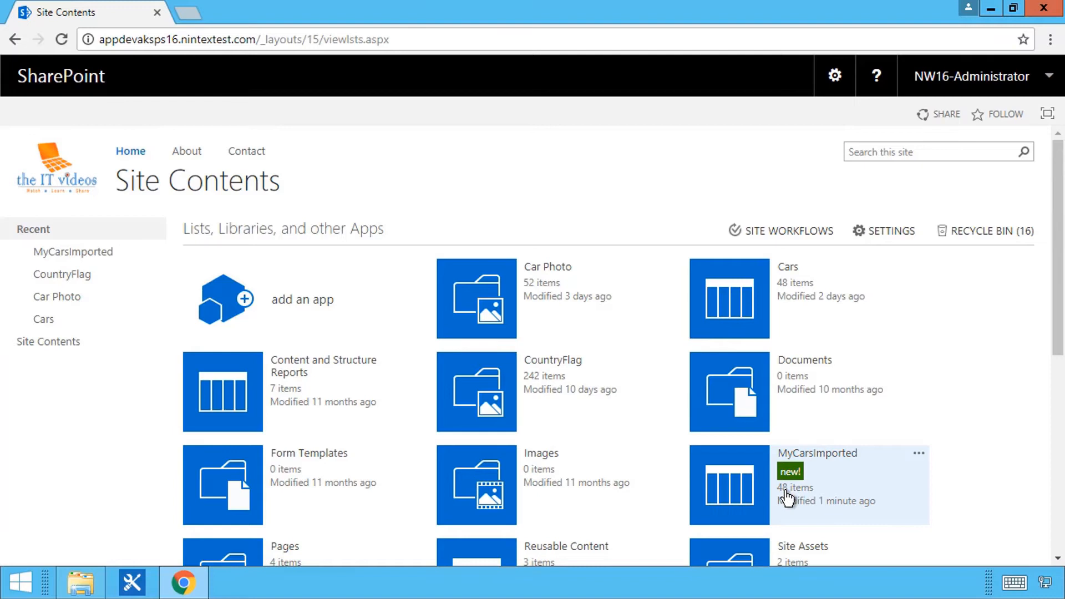
Review the items and columns of the MyCarsImported list, and return to the site contents
click(738, 492)
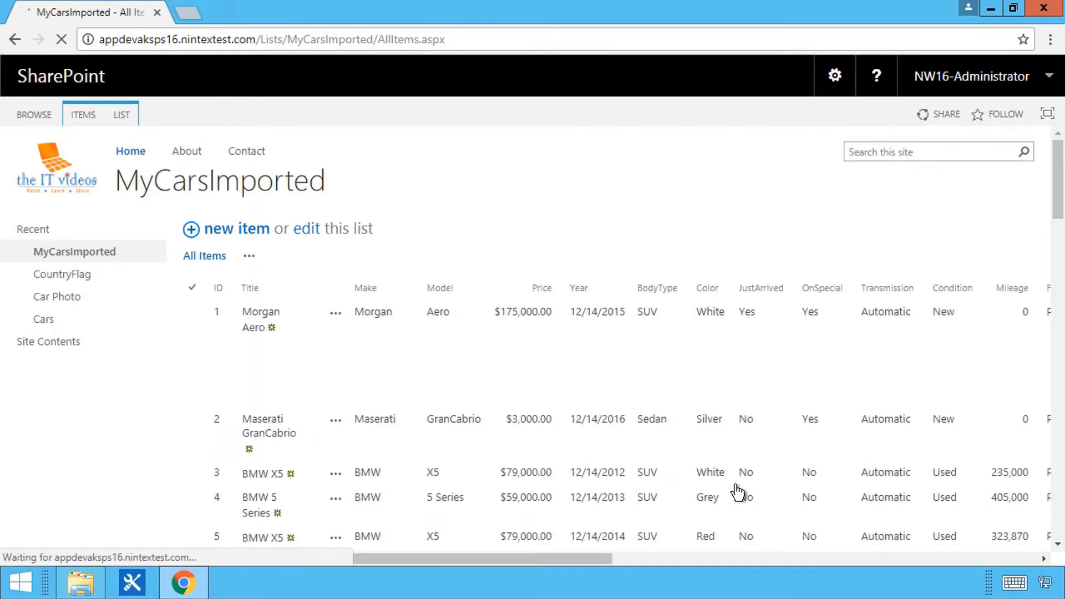
click(291, 325)
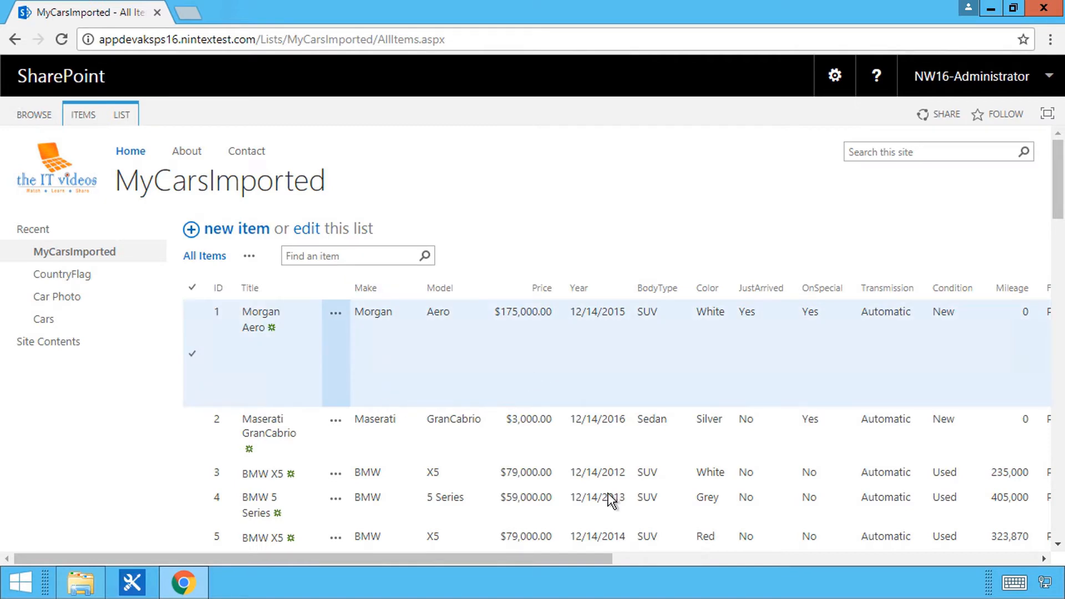
drag(567, 559, 474, 569)
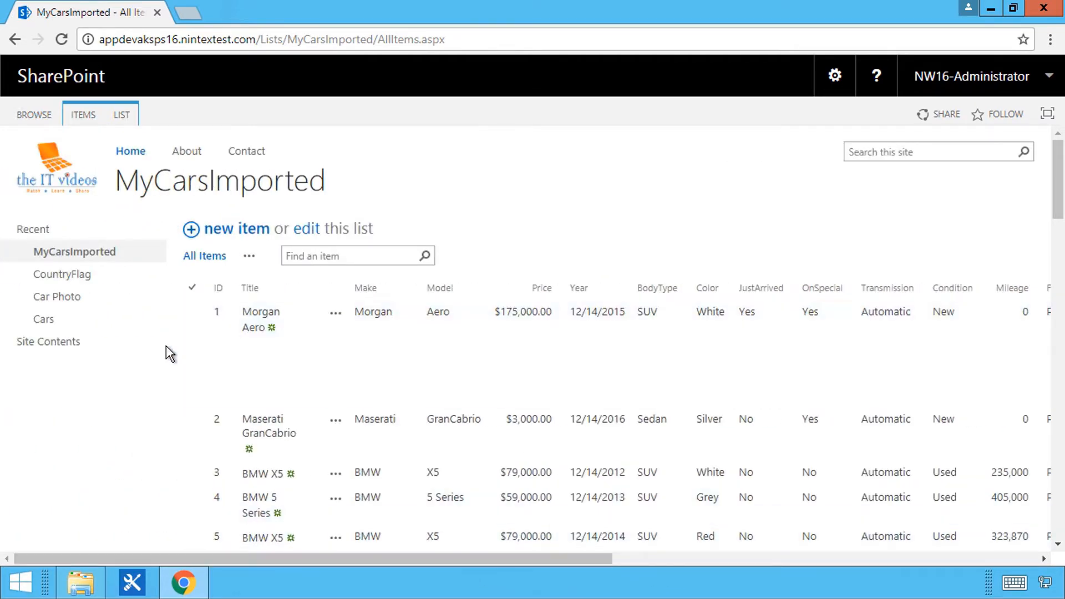
click(54, 348)
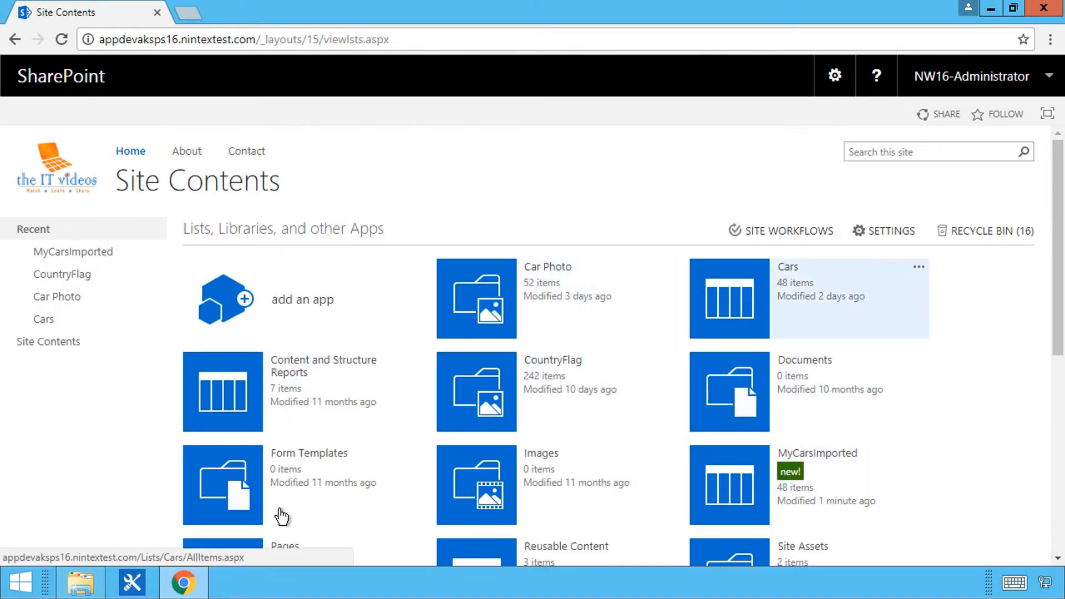
click(81, 583)
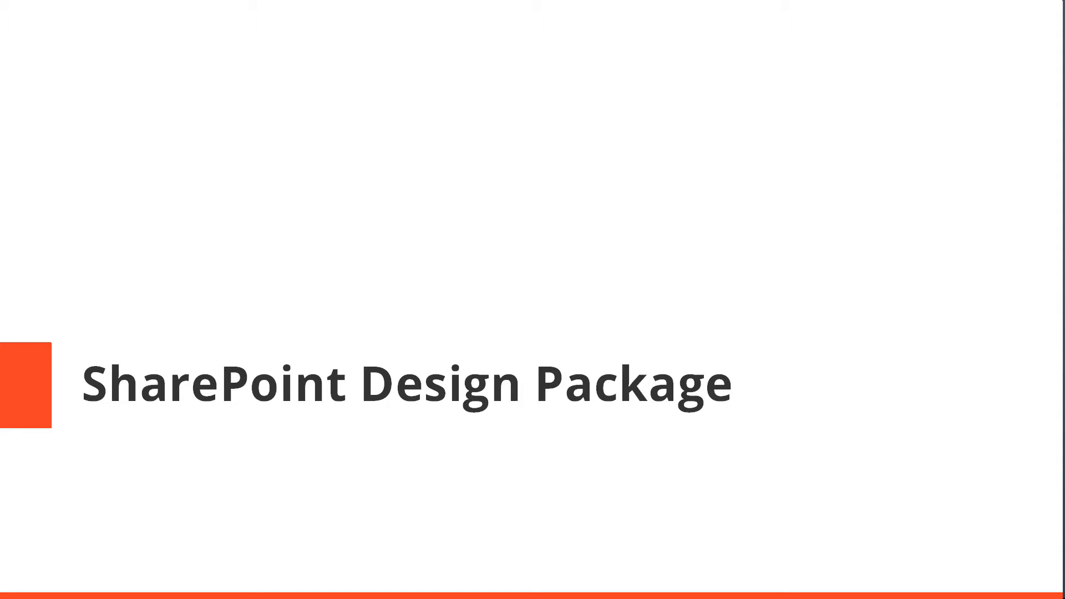
key(Right)
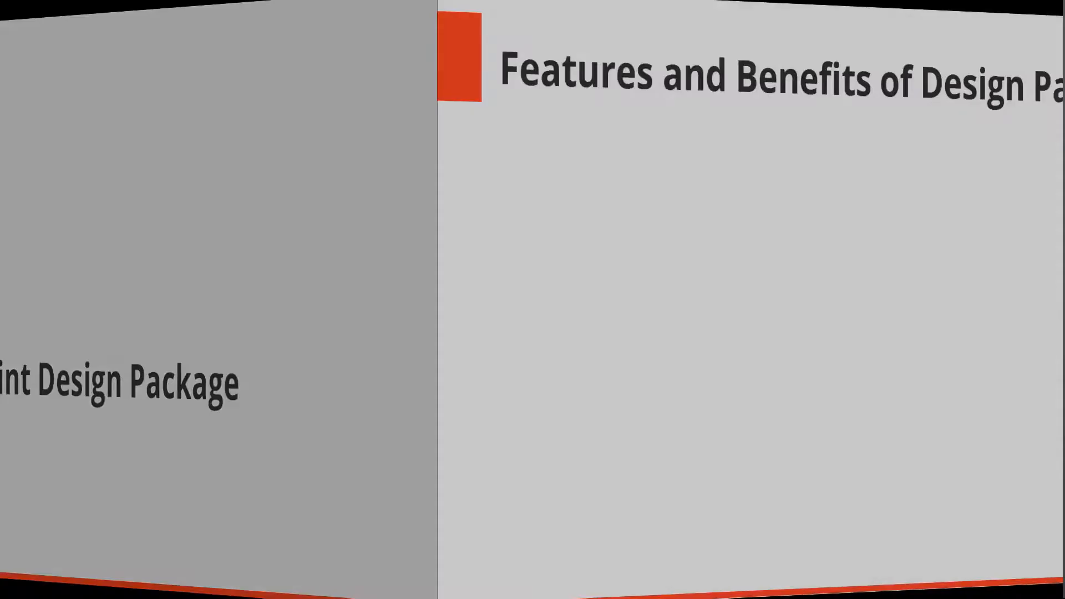